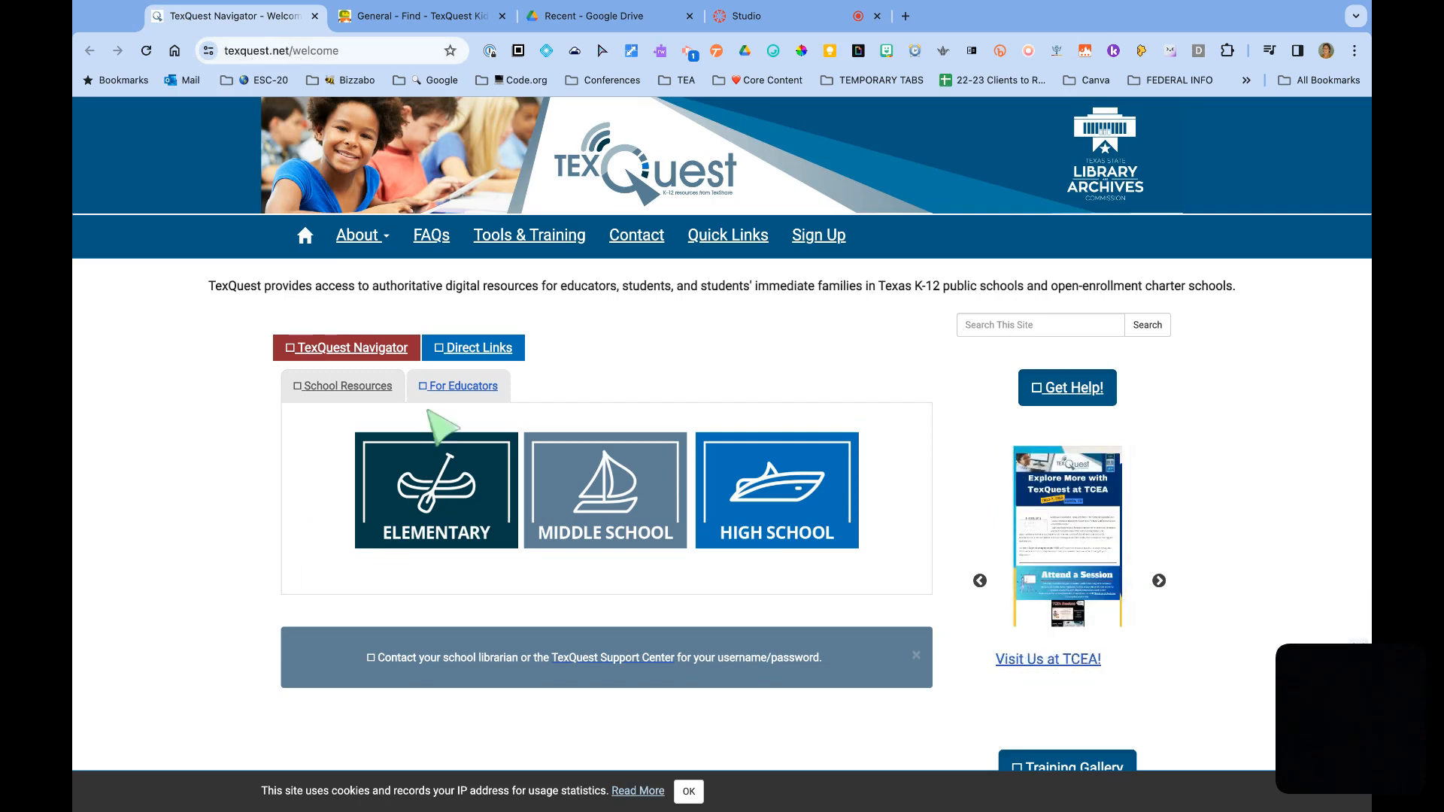
Open Britannica School Elementary from the General topic of TexQuest's elementary resources.
{"action": "left_click", "coordinate": [449, 498]}
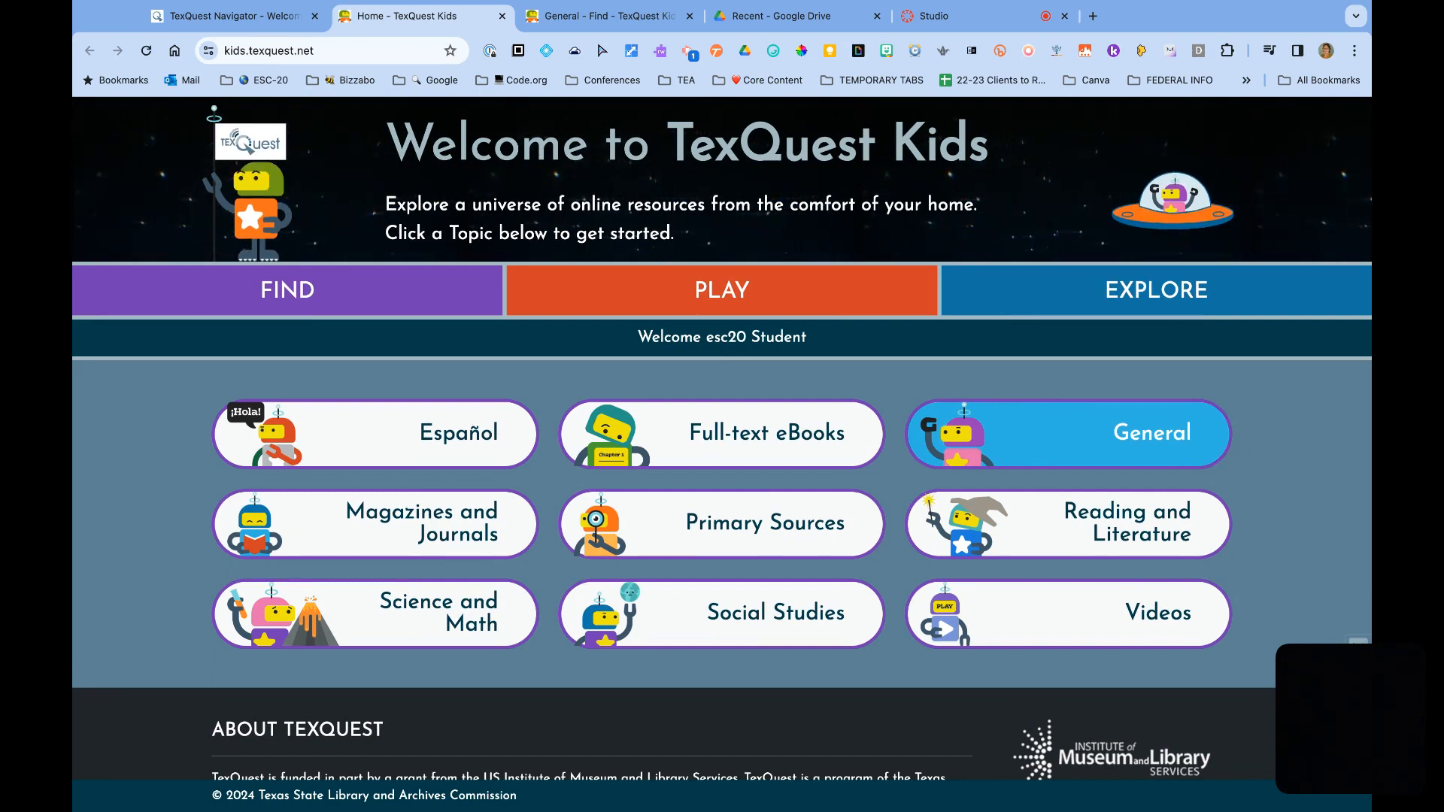
{"action": "left_click", "coordinate": [1068, 434]}
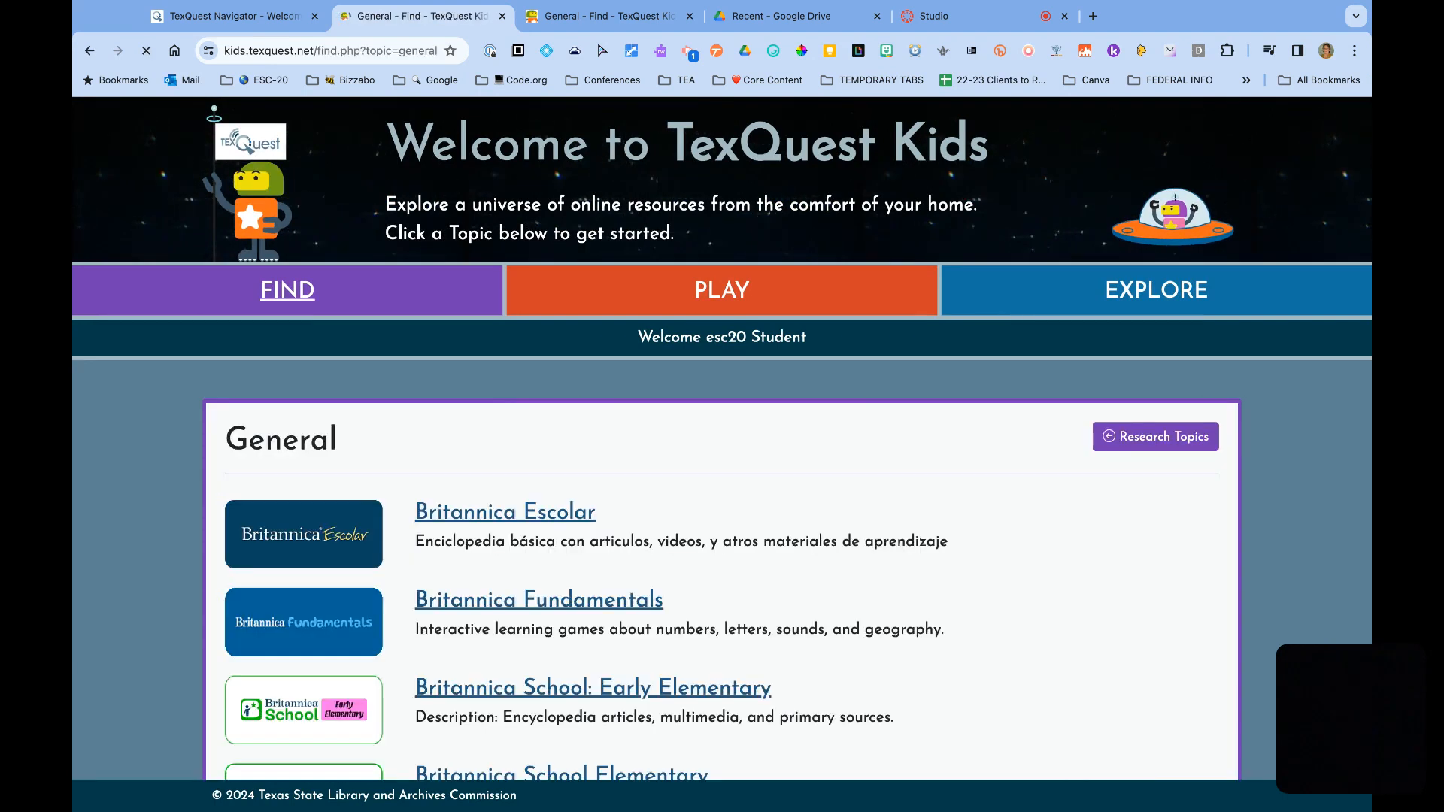
{"action": "scroll", "coordinate": [1057, 600], "scroll_direction": "down", "scroll_amount": 3}
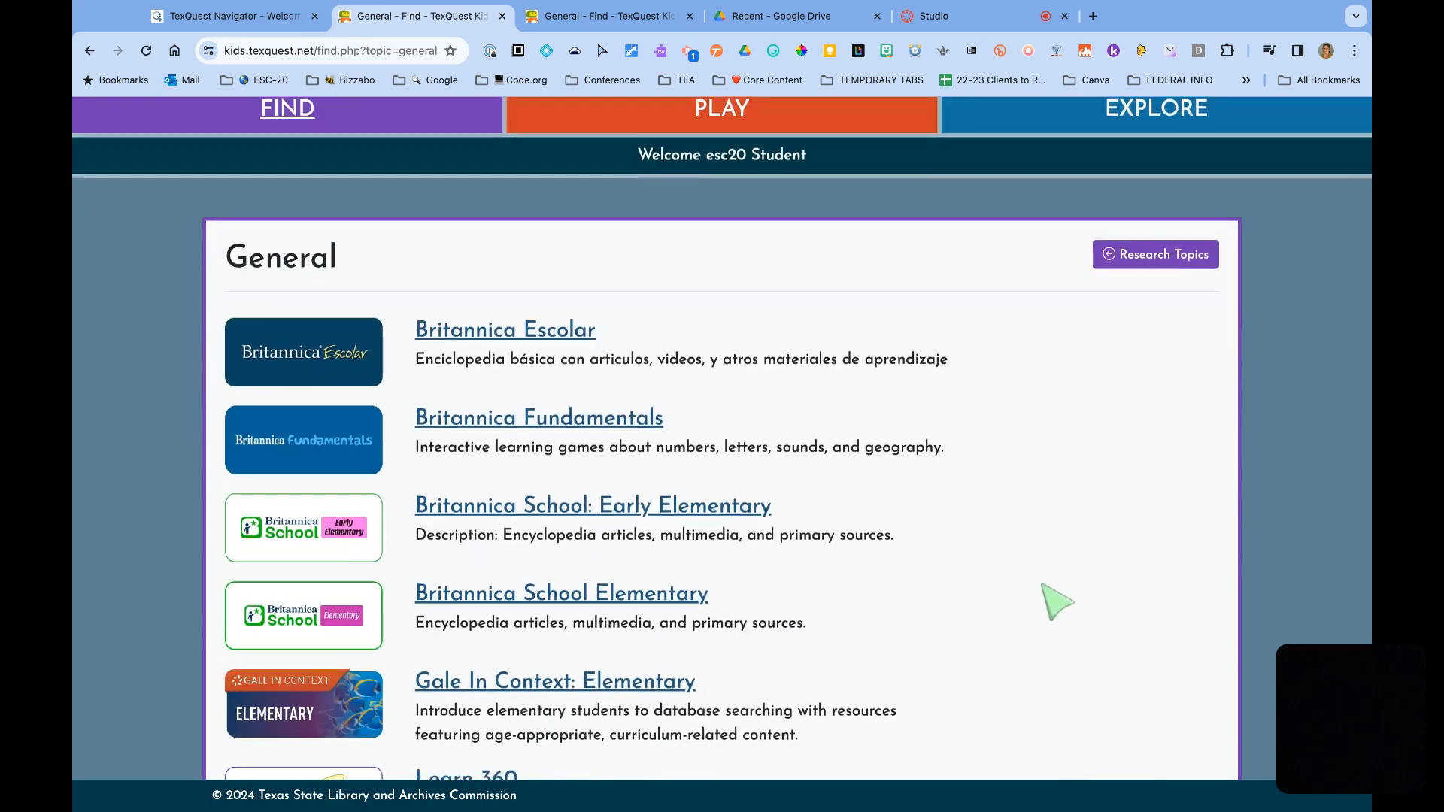
{"action": "scroll", "coordinate": [1056, 600], "scroll_direction": "down", "scroll_amount": 3}
{"action": "scroll", "coordinate": [1057, 600], "scroll_direction": "down", "scroll_amount": 3}
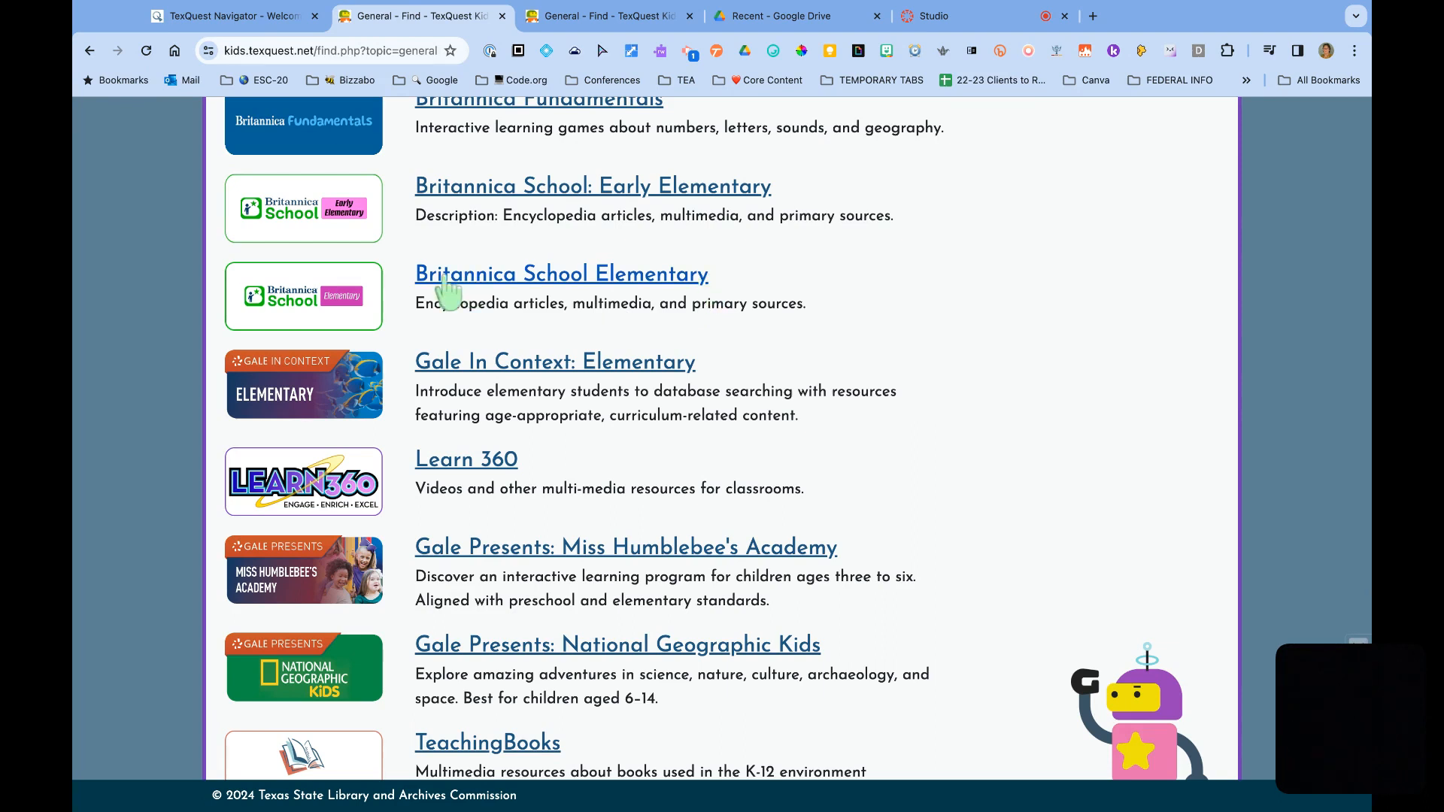
{"action": "left_click", "coordinate": [519, 280]}
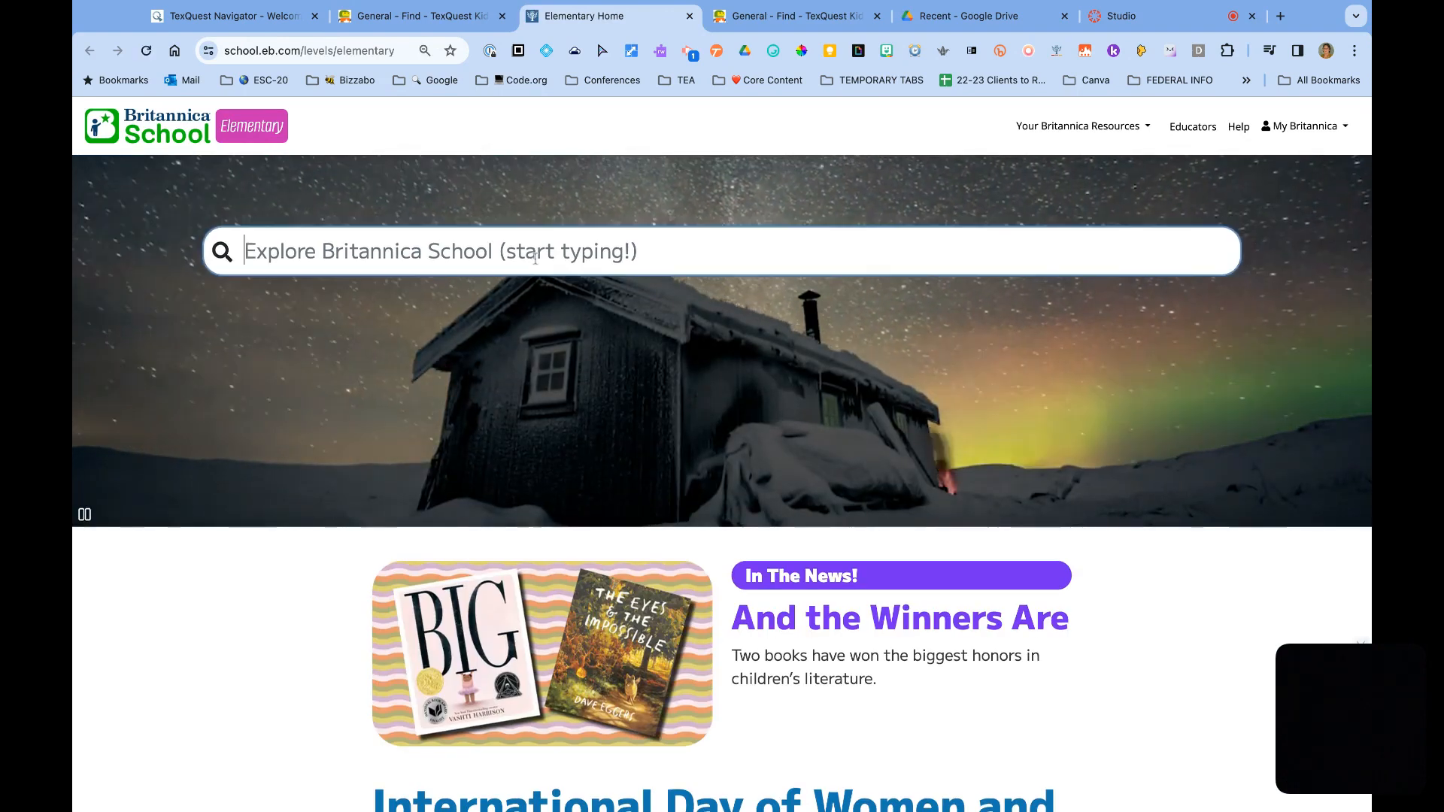
Search Britannica School for "hyena" and open the "hyena (mammal)" article.
{"action": "scroll", "coordinate": [649, 564], "scroll_direction": "down", "scroll_amount": 3}
{"action": "scroll", "coordinate": [648, 564], "scroll_direction": "down", "scroll_amount": 3}
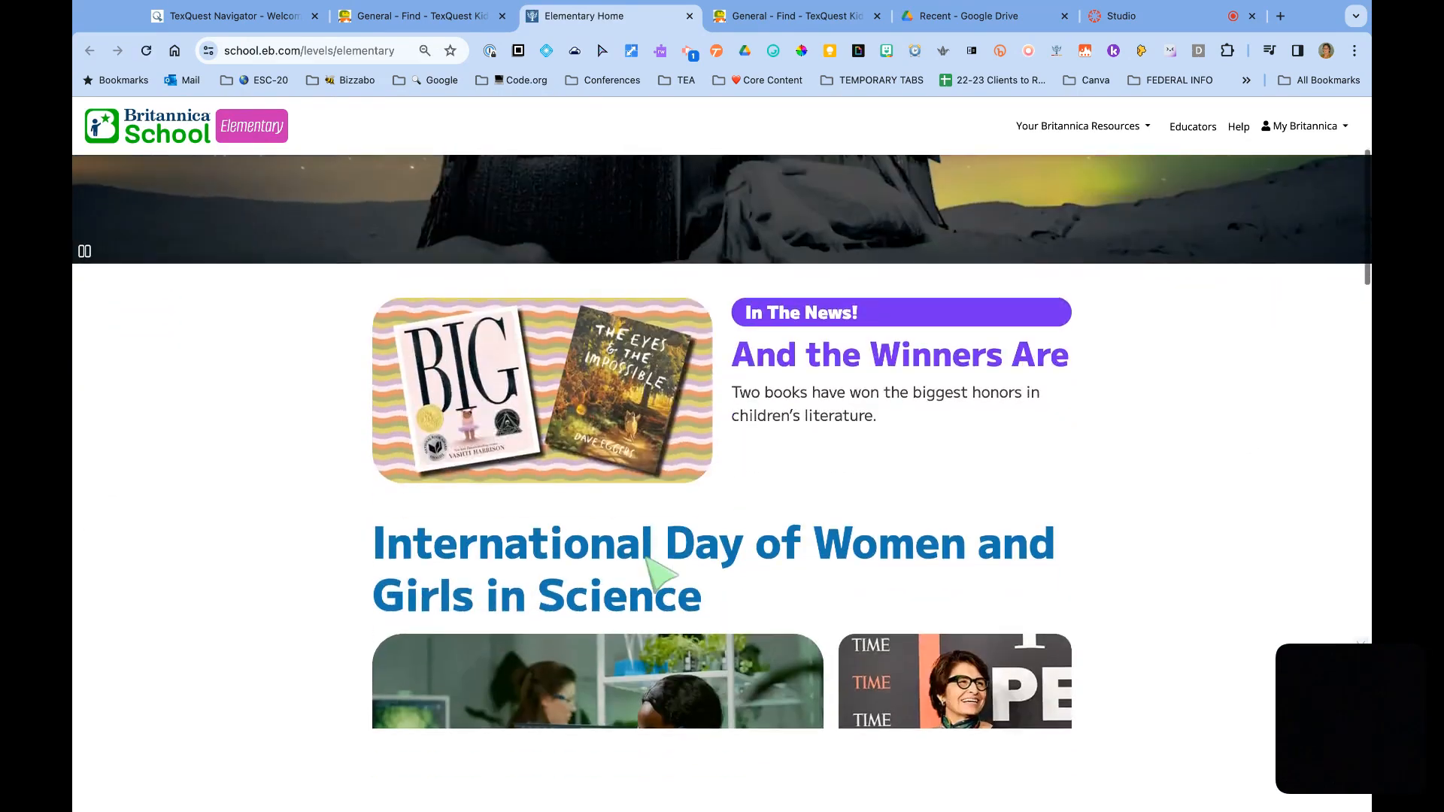
{"action": "scroll", "coordinate": [648, 564], "scroll_direction": "up", "scroll_amount": 4}
{"action": "scroll", "coordinate": [419, 306], "scroll_direction": "up", "scroll_amount": 2}
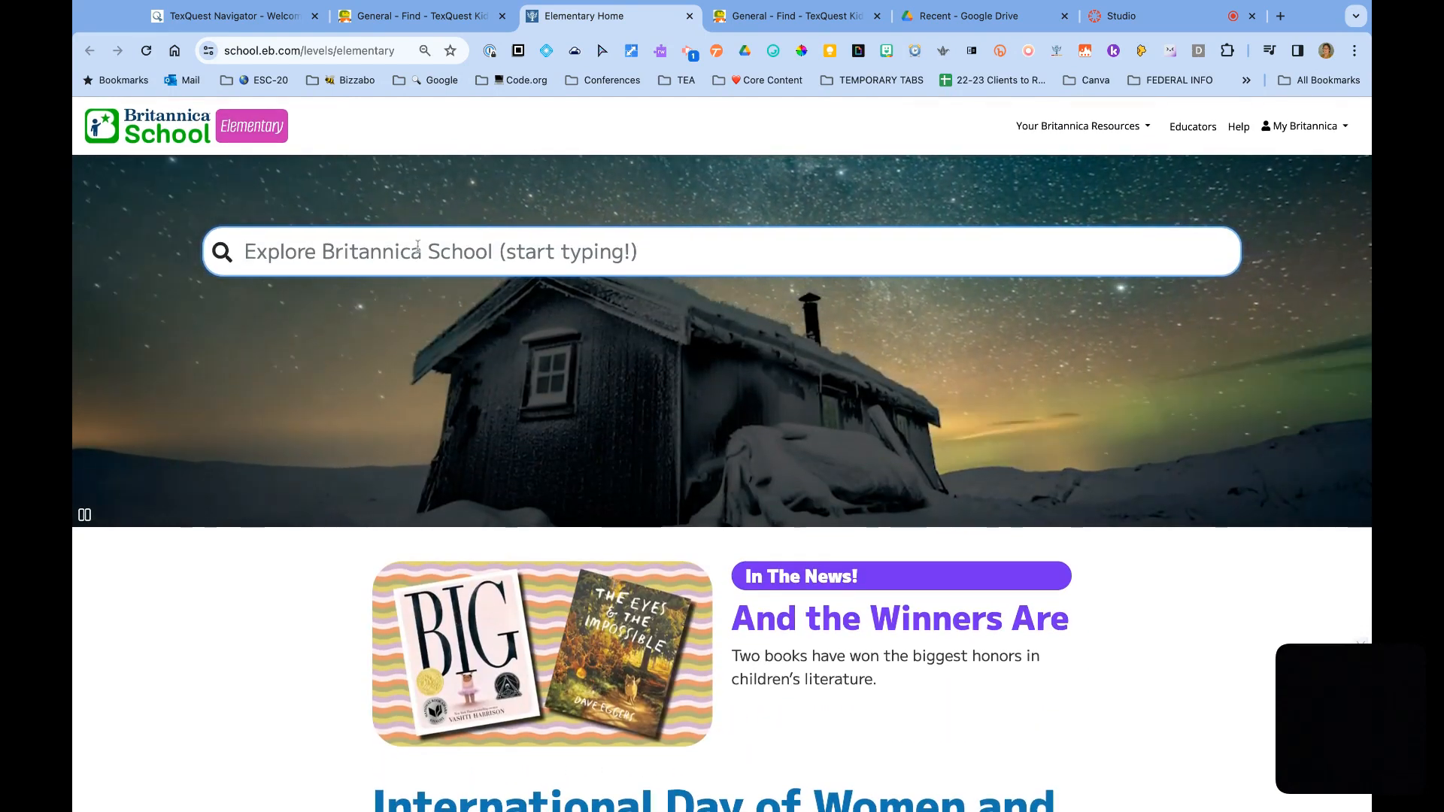
{"action": "type", "text": "hyena"}
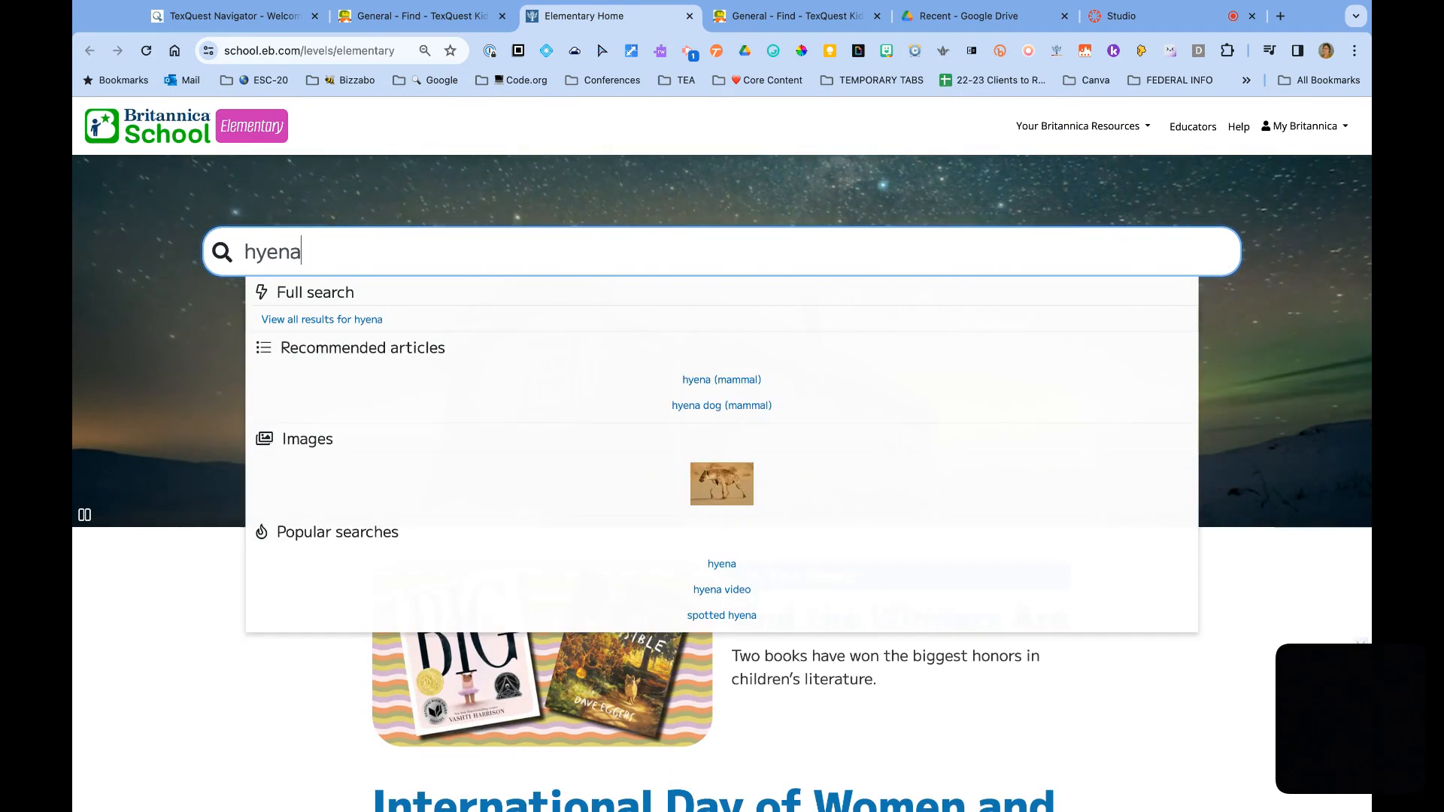
{"action": "key", "text": "Return"}
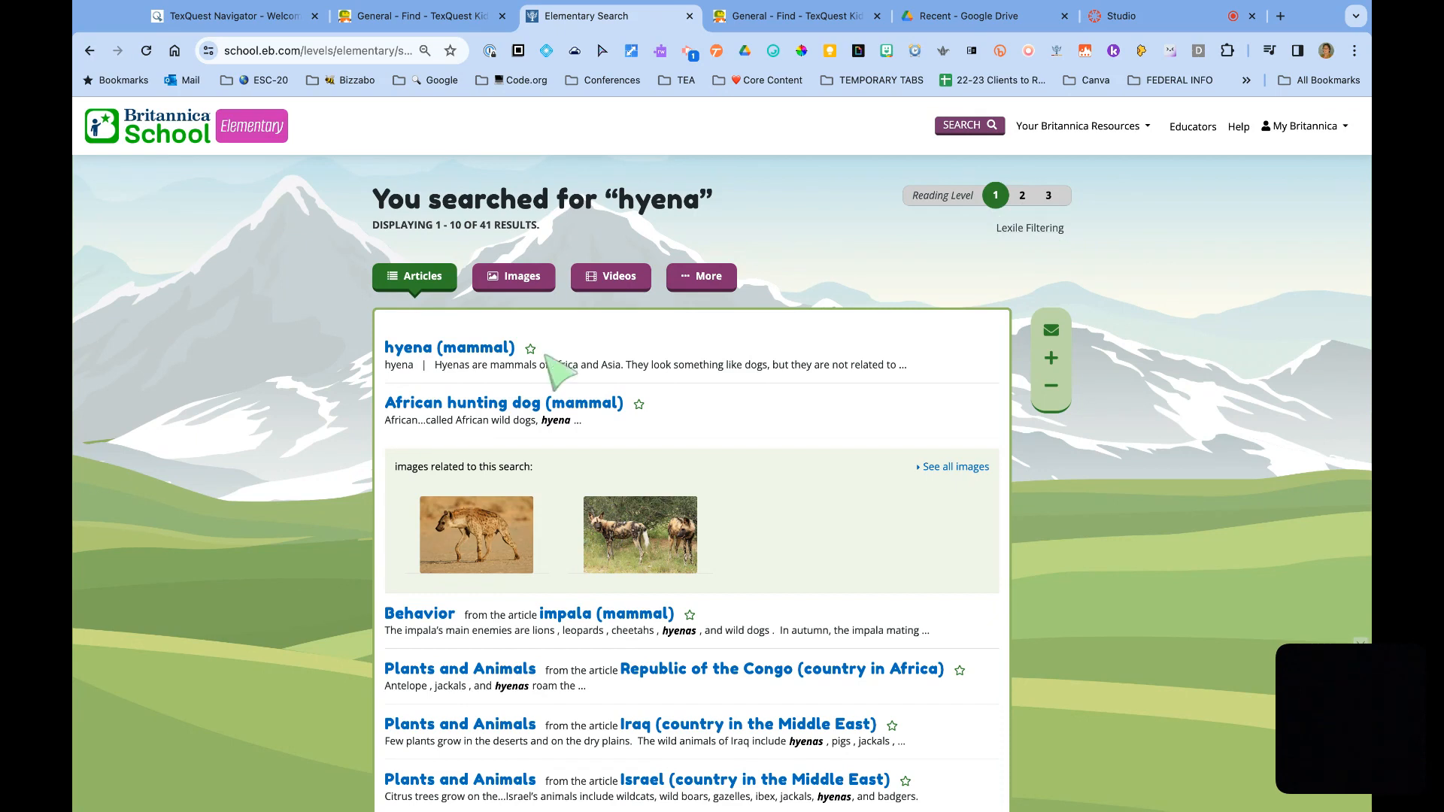
{"action": "left_click", "coordinate": [449, 351]}
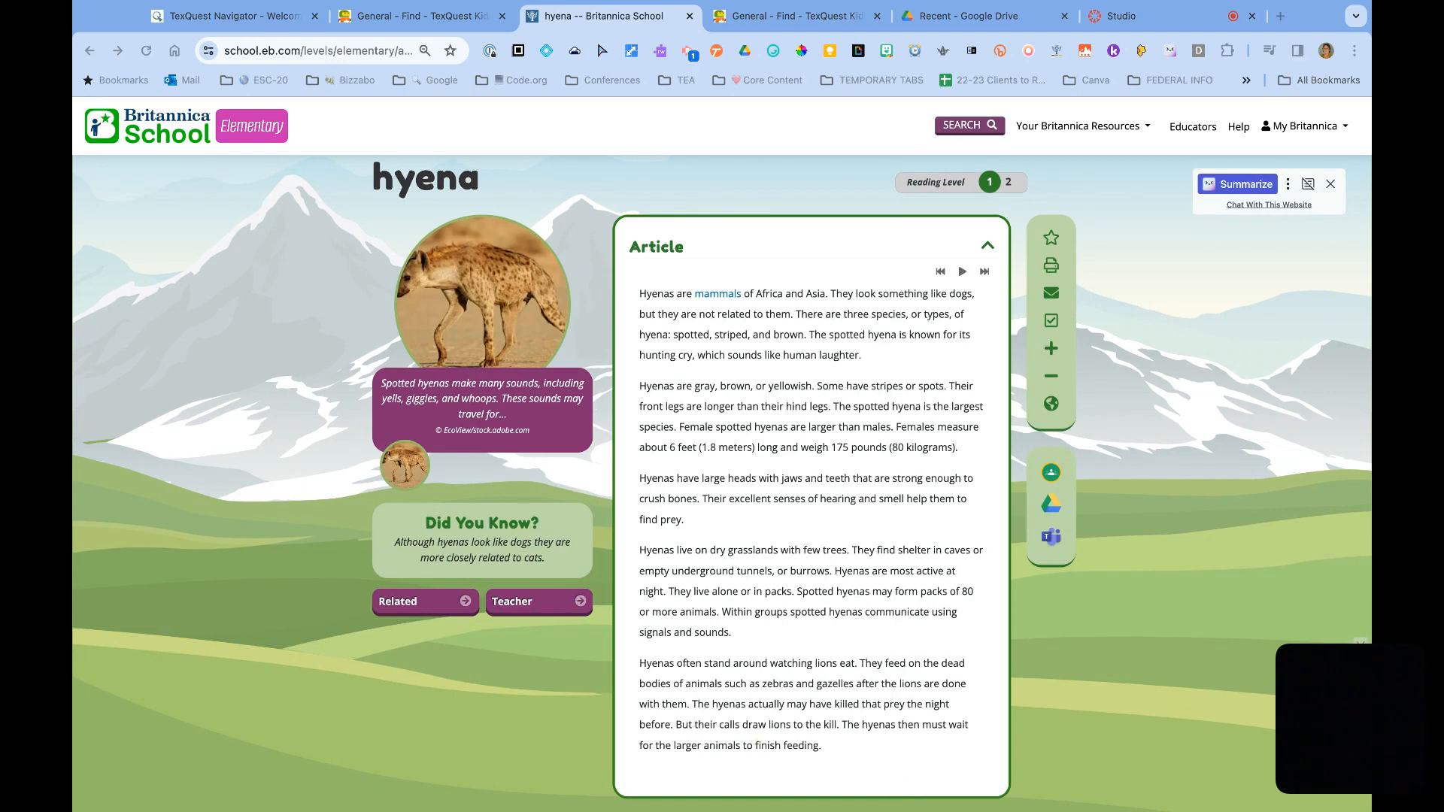
Dismiss the Summarize pop-up on the hyena article and save the article to Google Drive.
{"action": "left_click", "coordinate": [880, 354]}
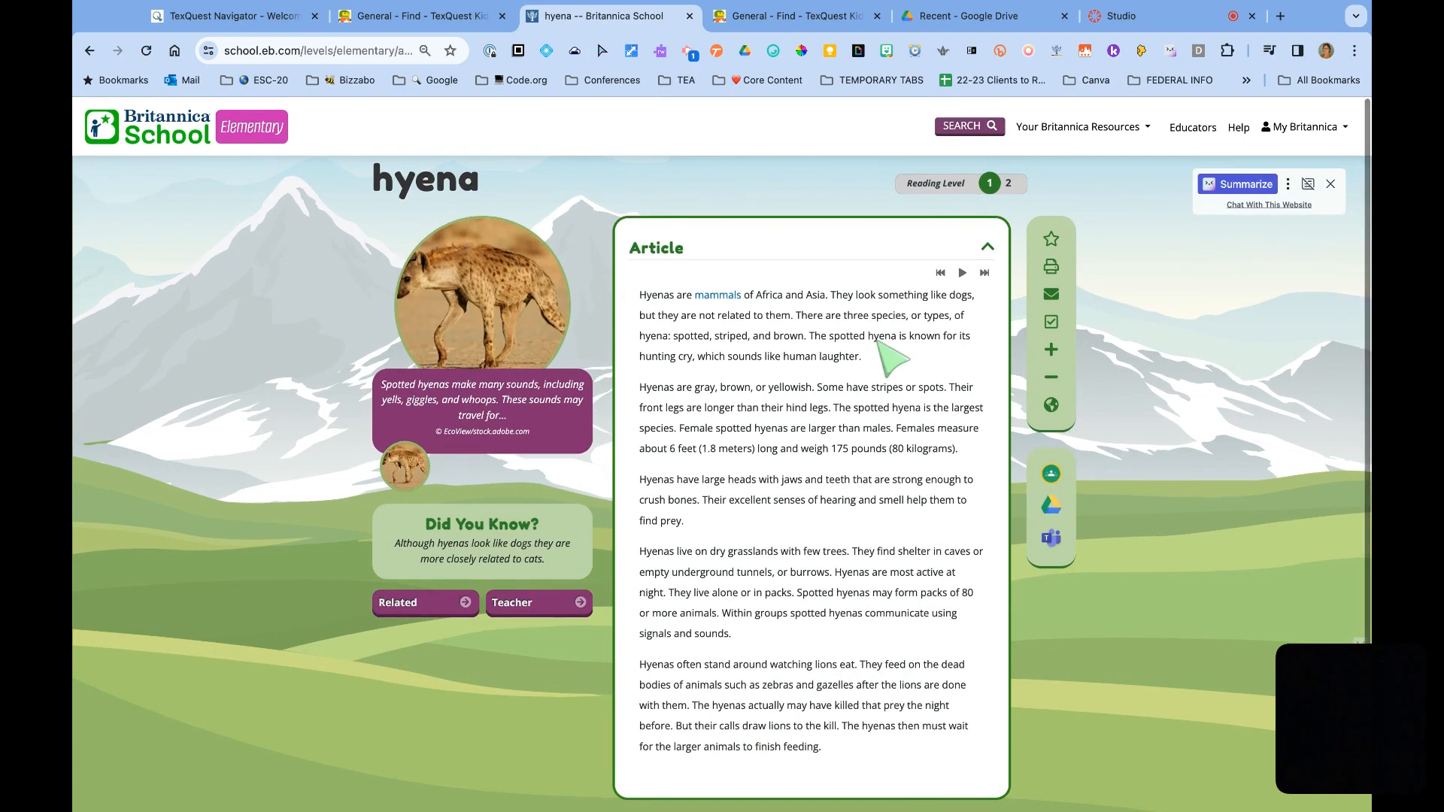
{"action": "scroll", "coordinate": [873, 331], "scroll_direction": "down", "scroll_amount": 1}
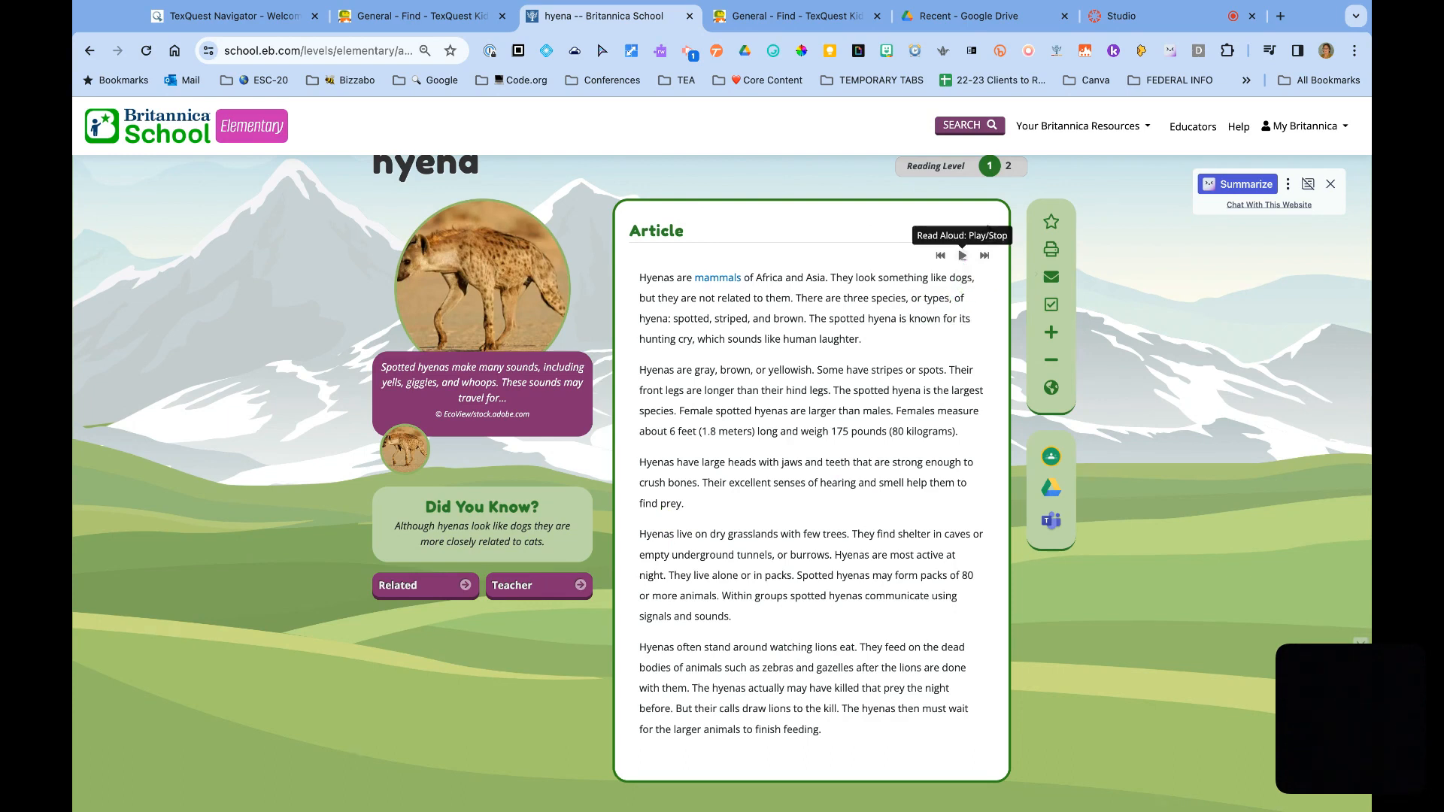
{"action": "left_click", "coordinate": [1331, 183]}
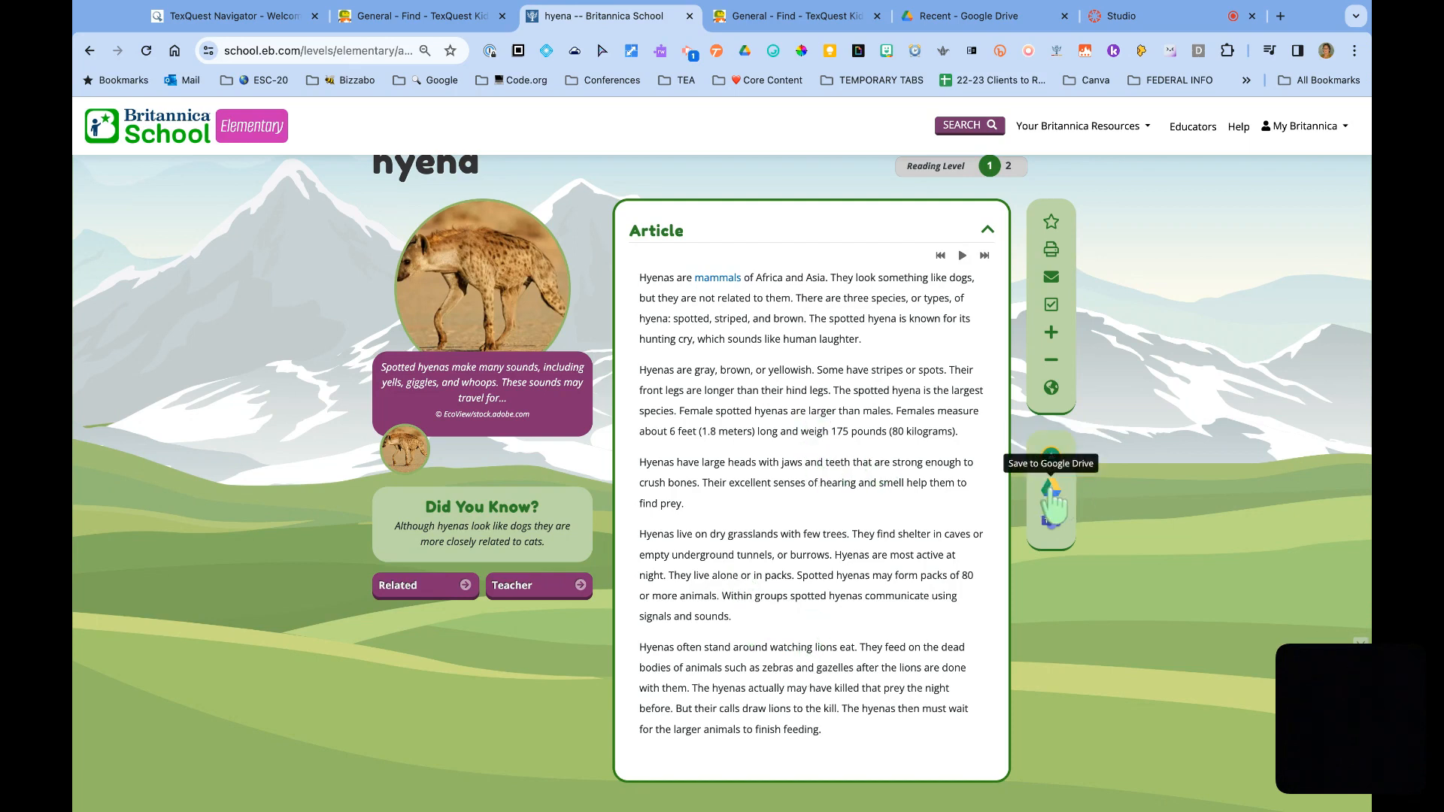
{"action": "left_click", "coordinate": [1052, 490]}
Switch to Google Drive, refresh the recent files and open the hyena file with Google Docs.
{"action": "left_click", "coordinate": [963, 17]}
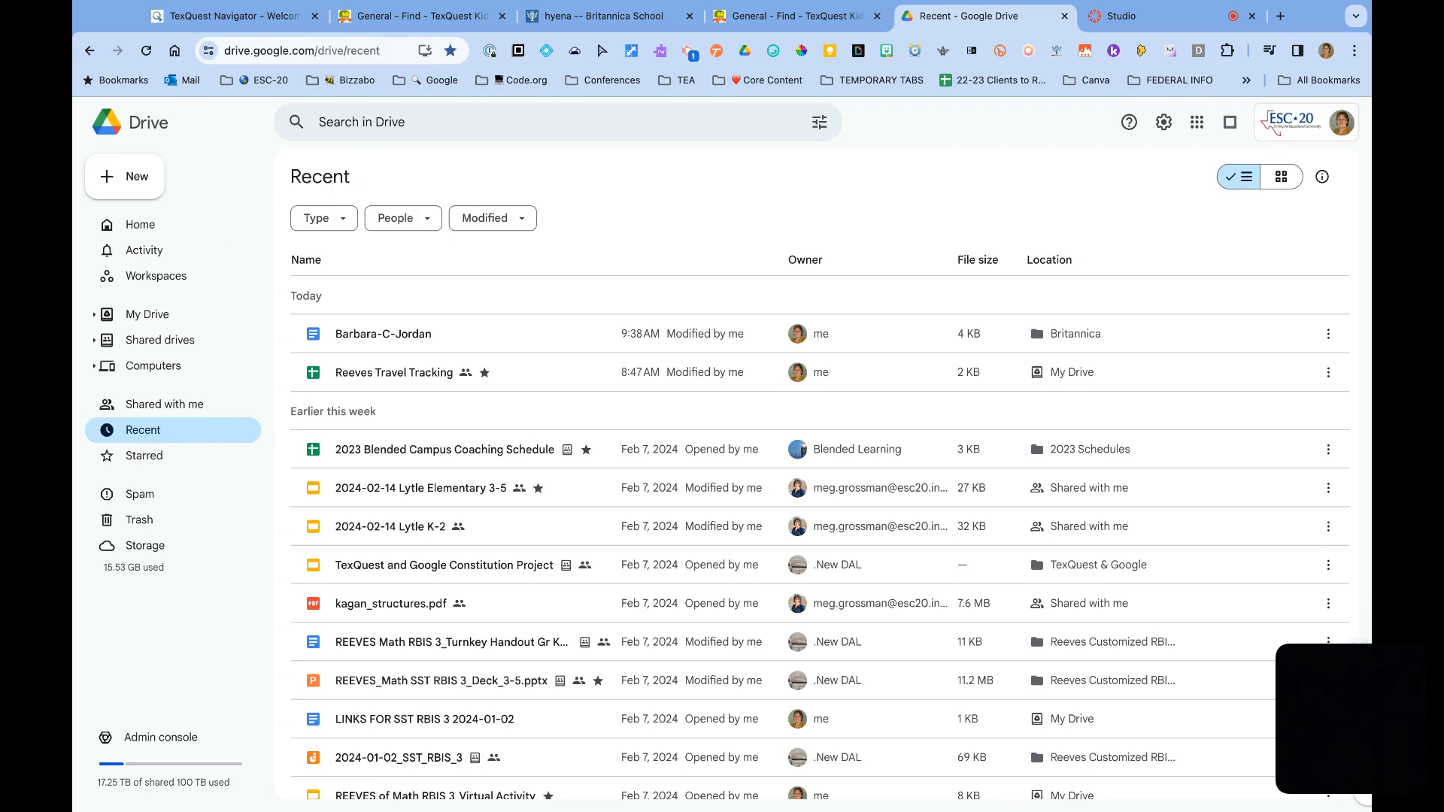
{"action": "left_click", "coordinate": [145, 51]}
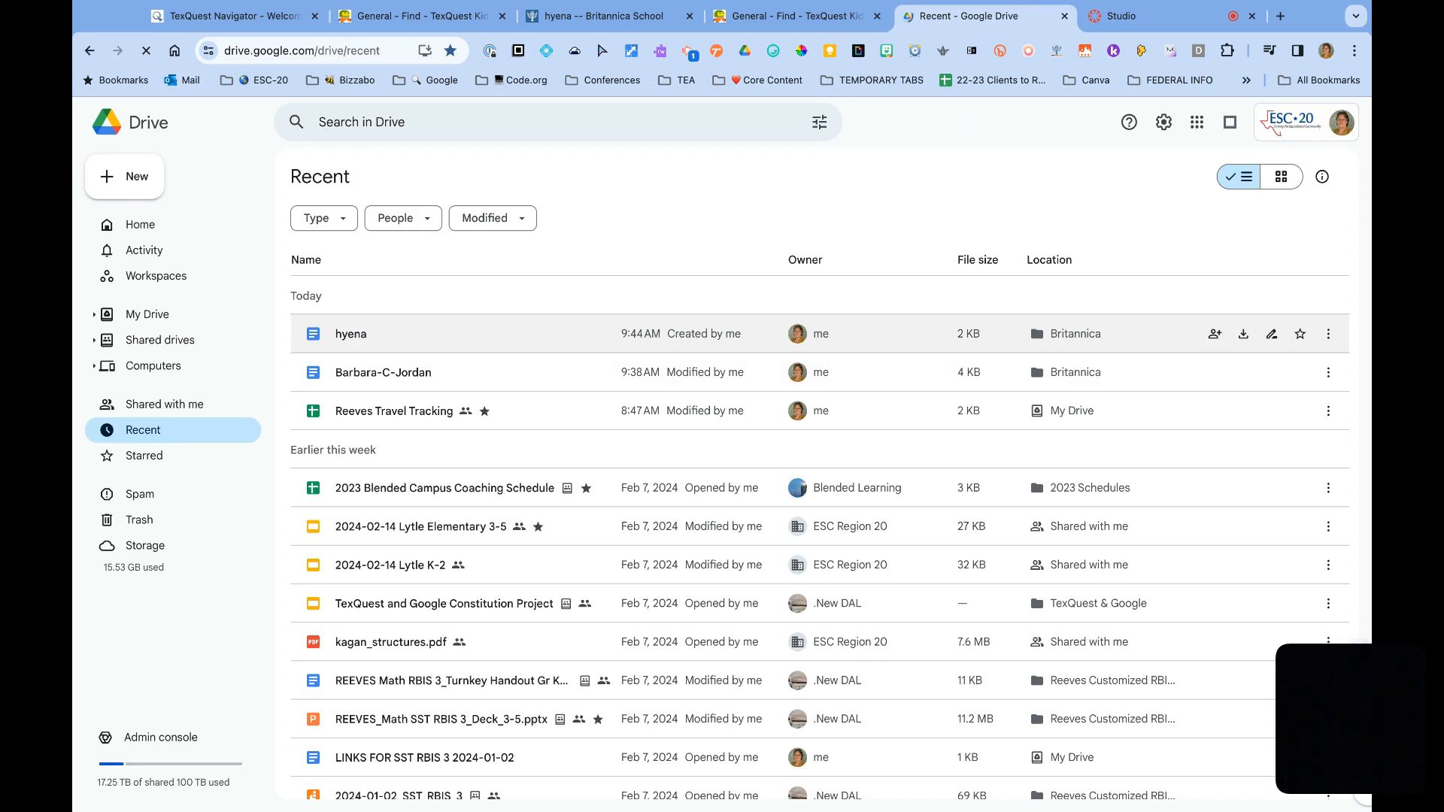
{"action": "left_click", "coordinate": [526, 334]}
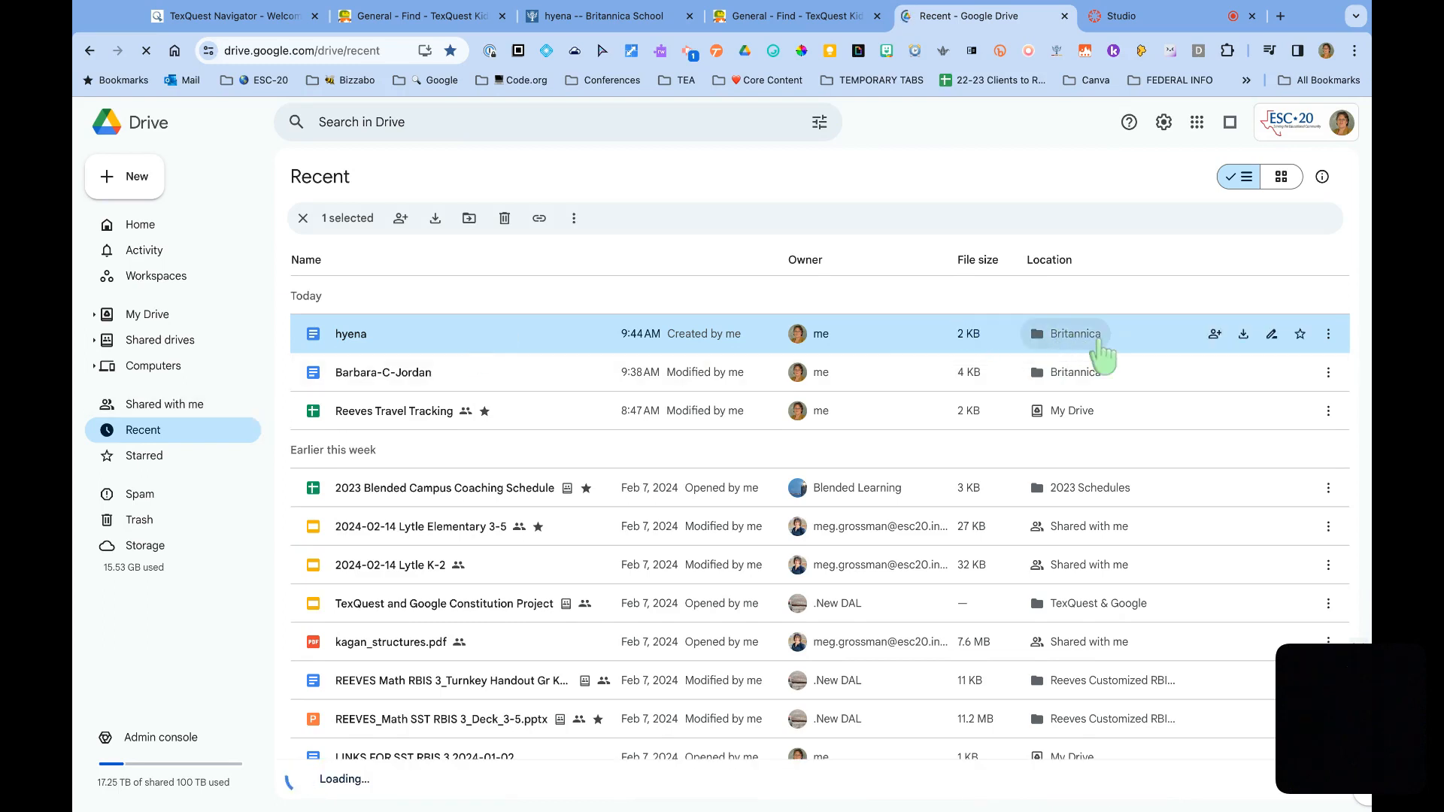
{"action": "mouse_move", "coordinate": [1098, 344]}
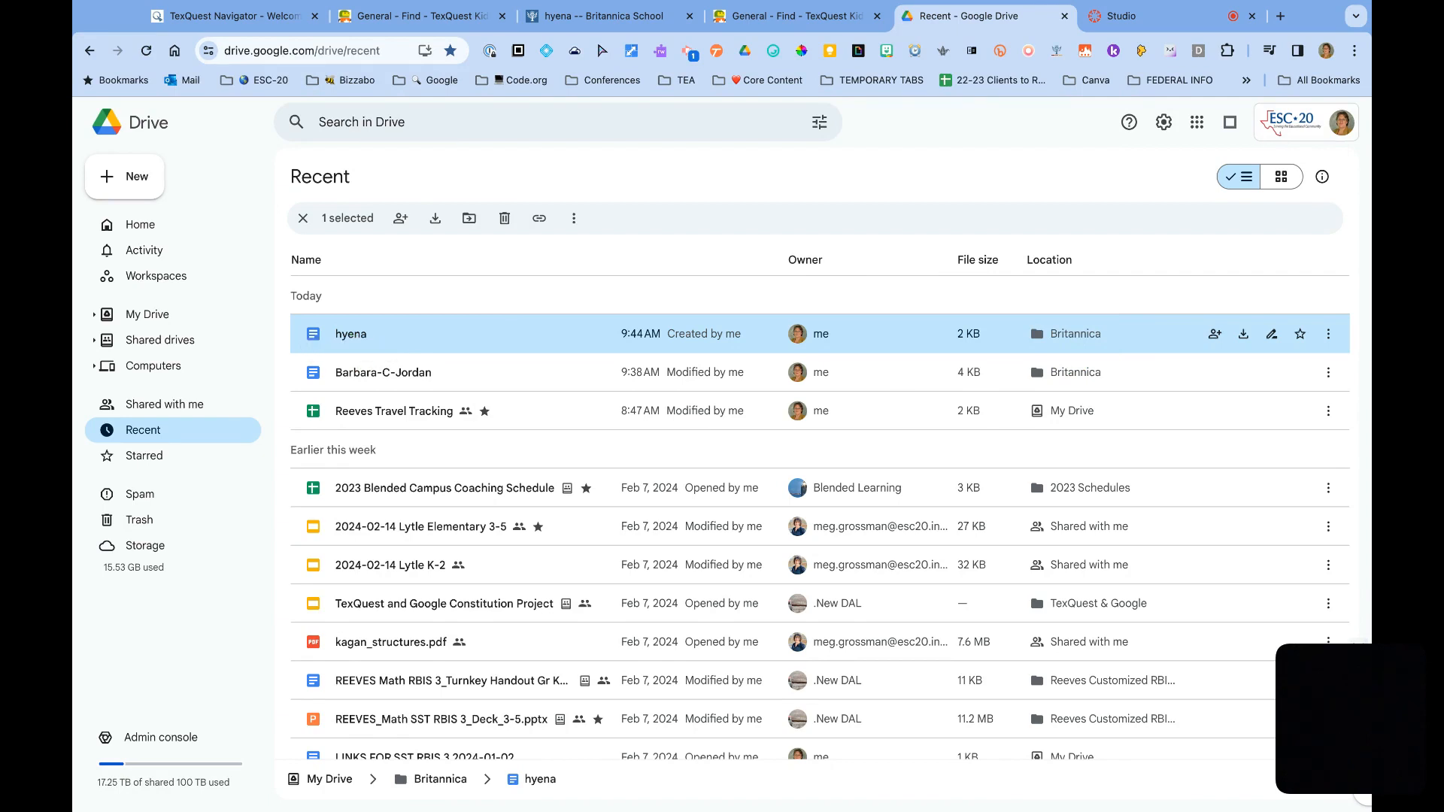
{"action": "right_click", "coordinate": [351, 334]}
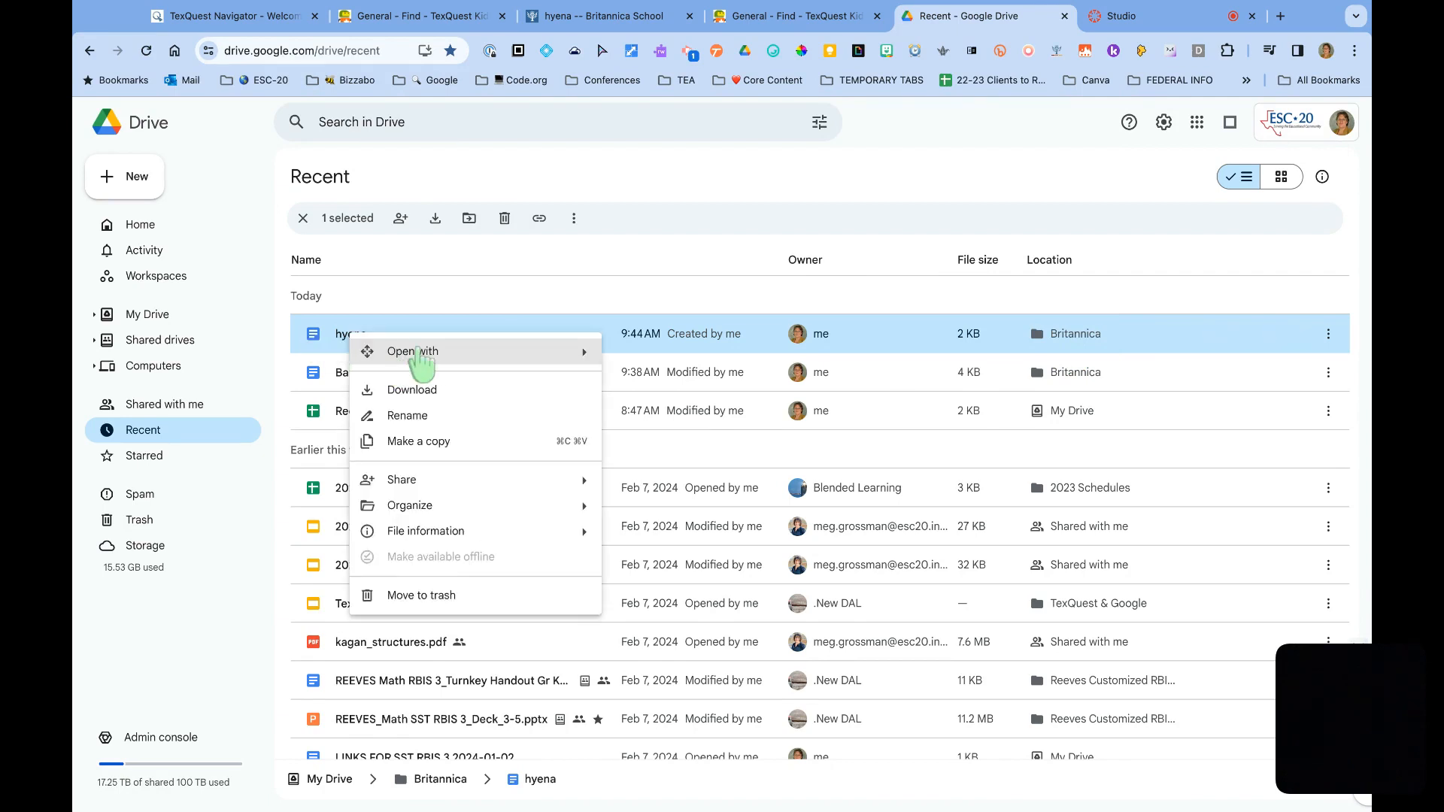
{"action": "mouse_move", "coordinate": [421, 360]}
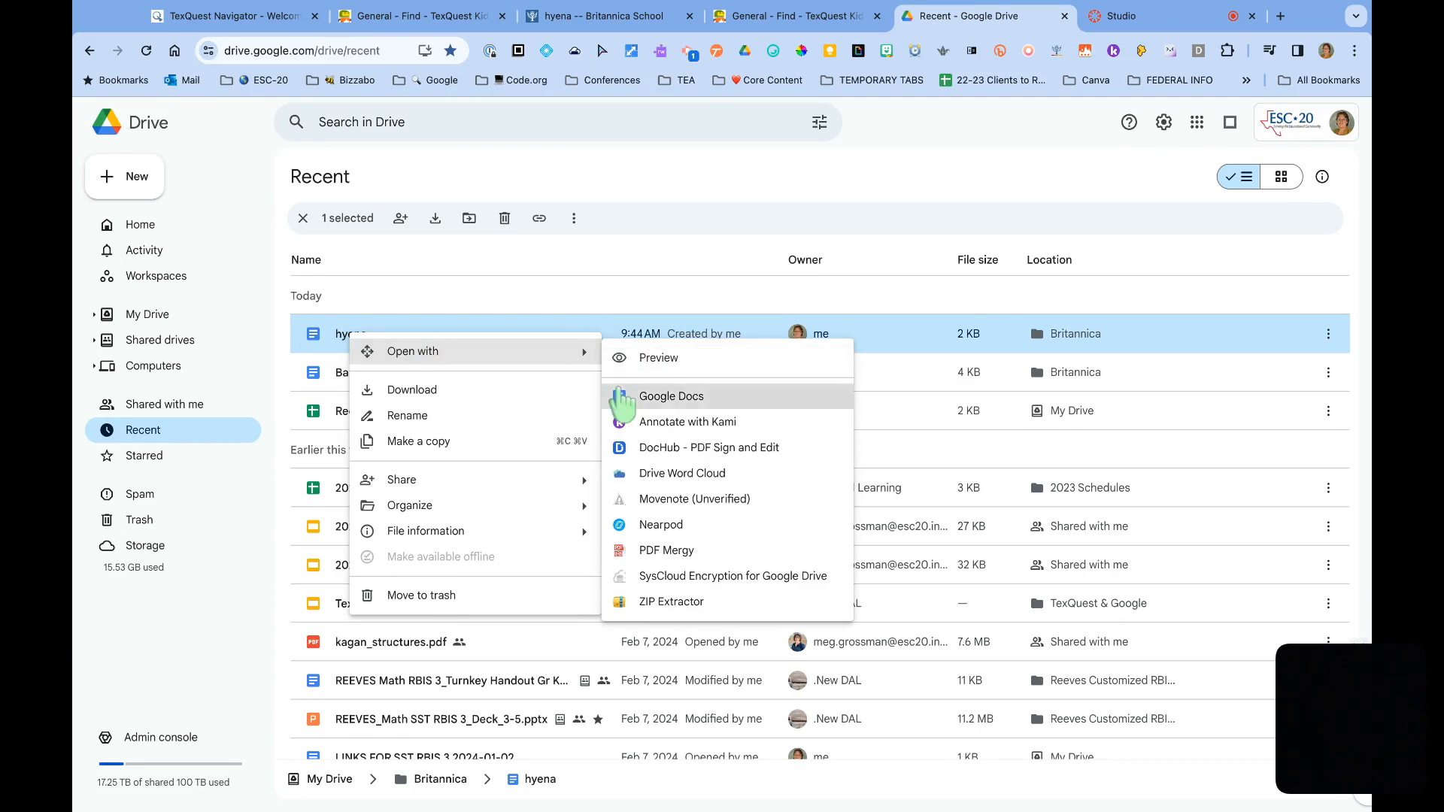
{"action": "left_click", "coordinate": [621, 401]}
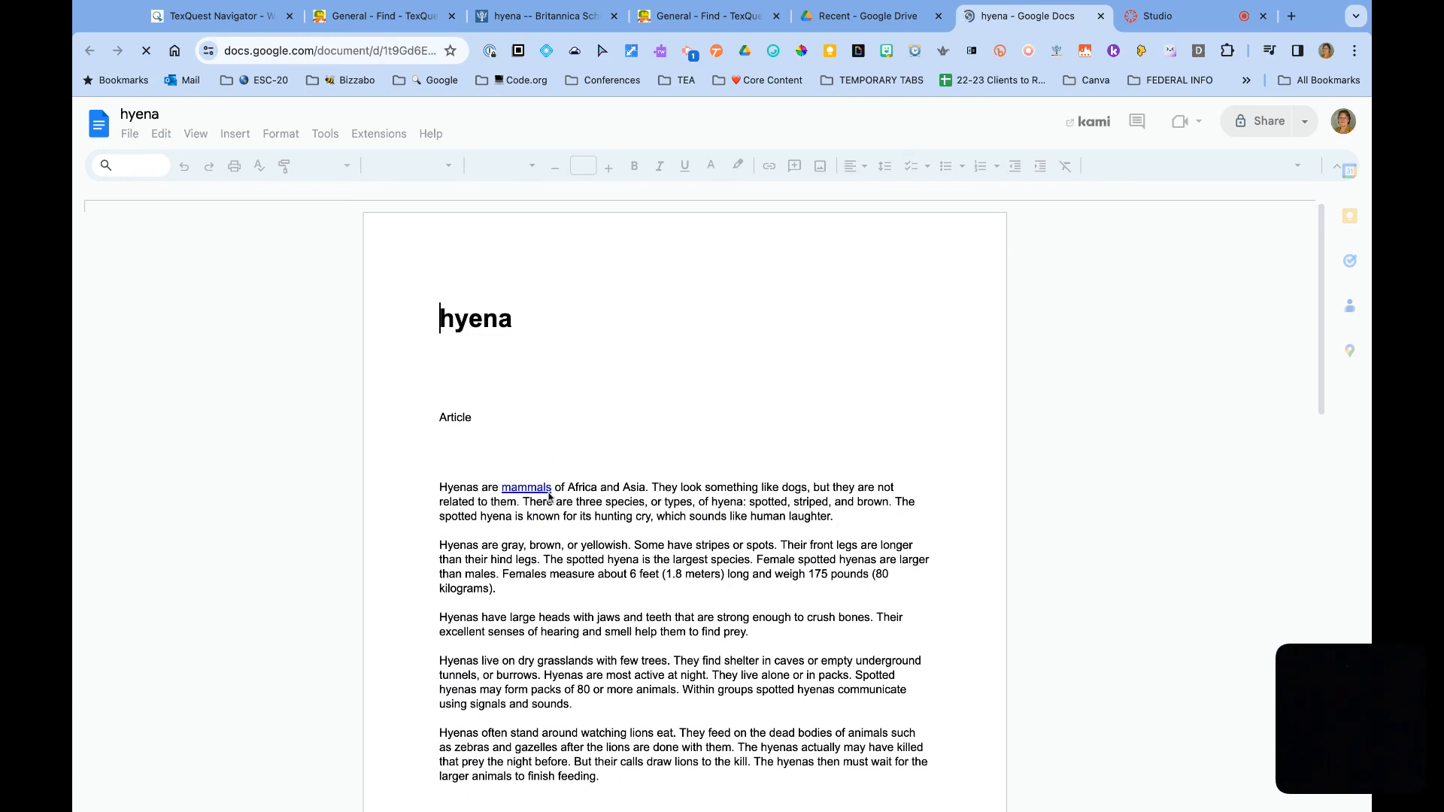
Change the font of all the hyena article's body paragraphs above the Cite section to Lexend Deca.
{"action": "scroll", "coordinate": [549, 497], "scroll_direction": "down", "scroll_amount": 2}
{"action": "scroll", "coordinate": [549, 496], "scroll_direction": "down", "scroll_amount": 3}
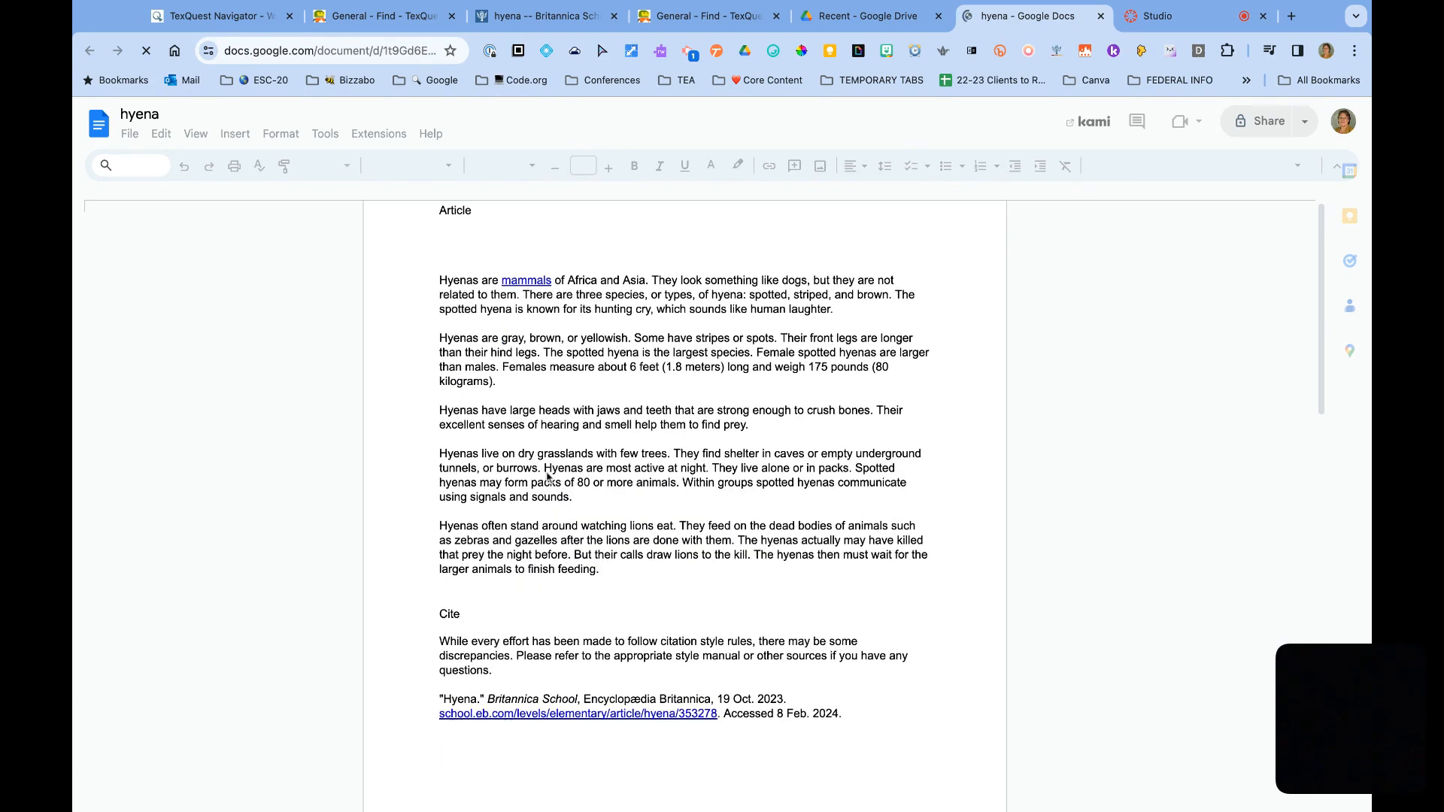
{"action": "left_click", "coordinate": [447, 282]}
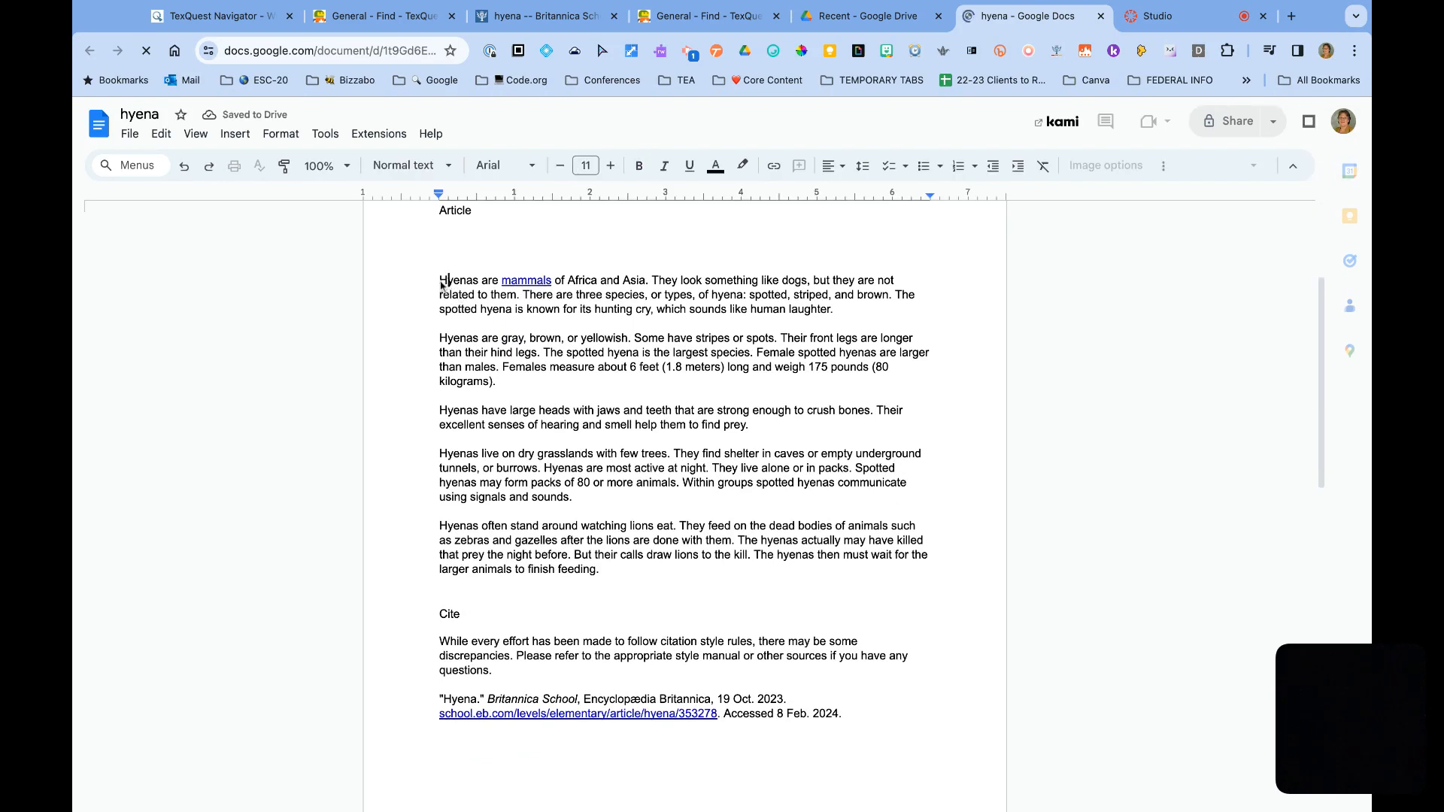
{"action": "left_click", "coordinate": [440, 281]}
{"action": "left_click_drag", "start_coordinate": [440, 282], "coordinate": [449, 585]}
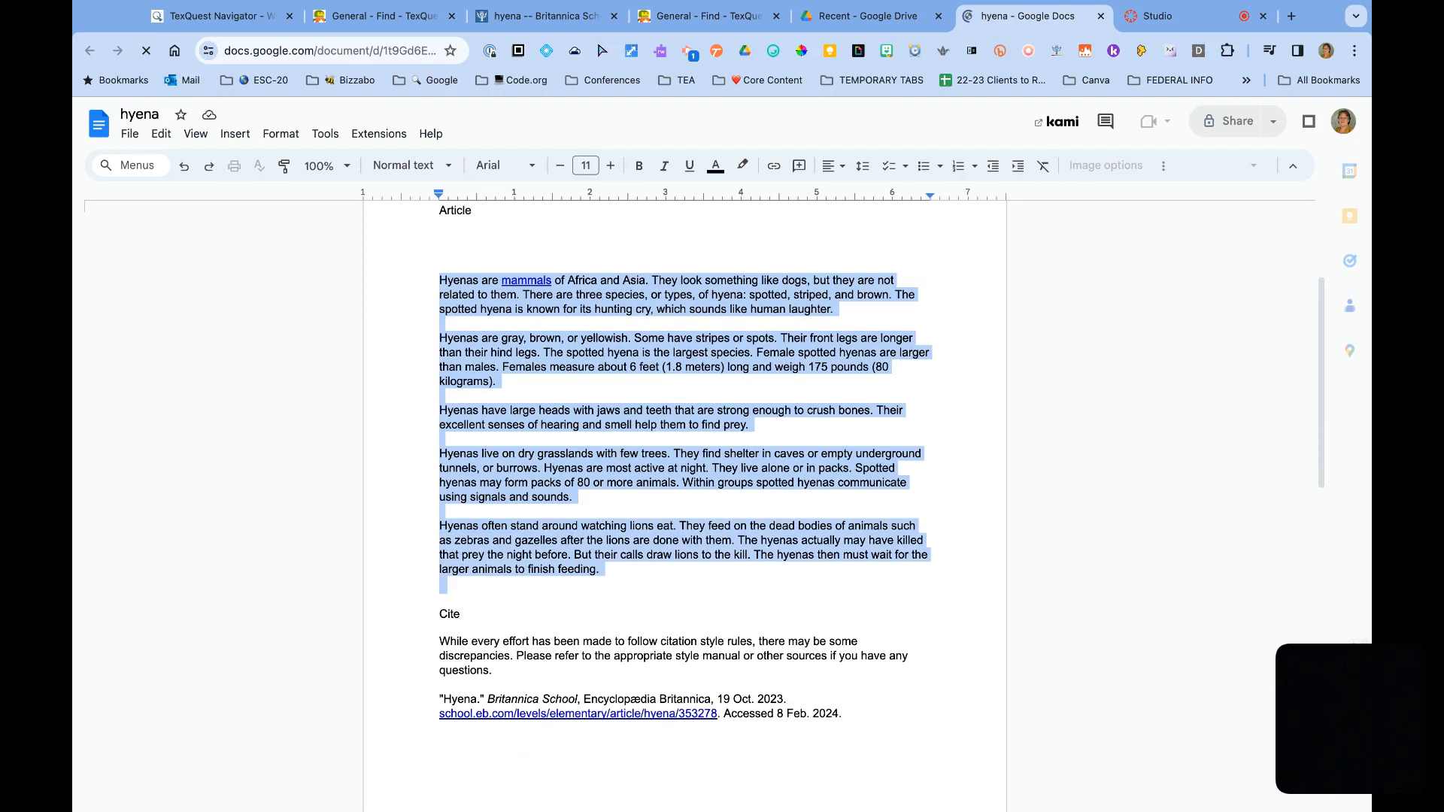
{"action": "left_click", "coordinate": [533, 169]}
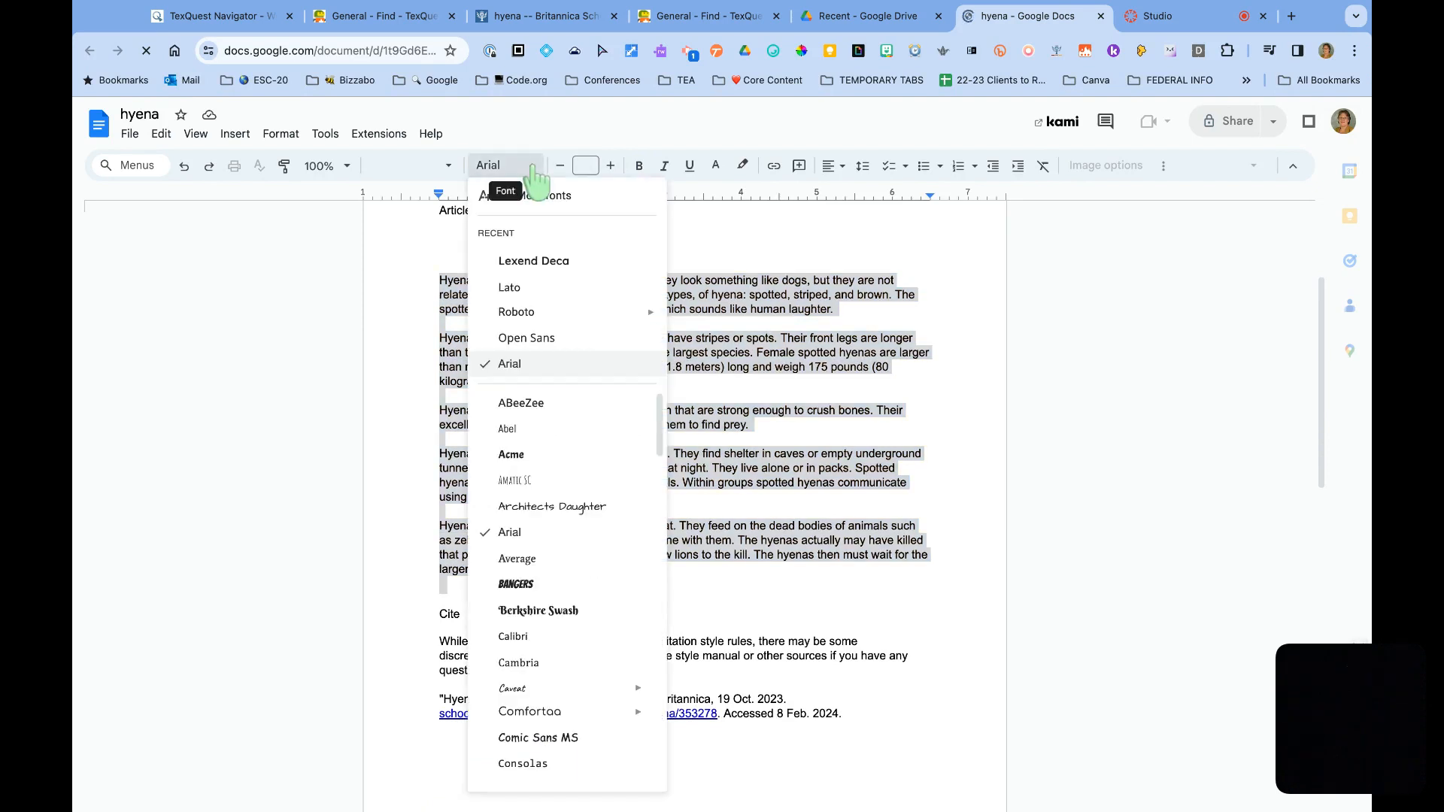
{"action": "left_click", "coordinate": [534, 263]}
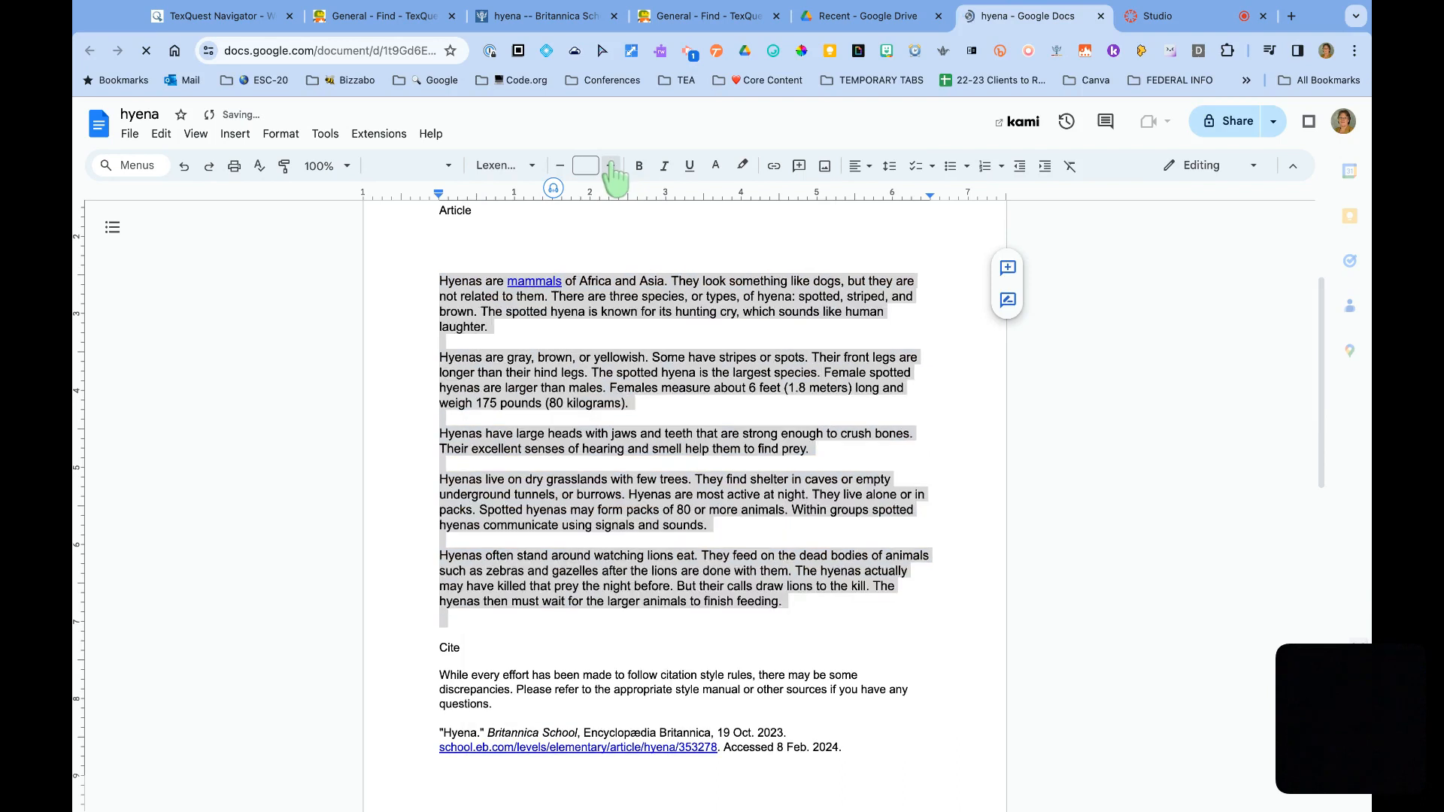
Increase the selected body paragraphs' font size to 17 and deselect the text.
{"action": "left_click", "coordinate": [611, 165]}
{"action": "left_click", "coordinate": [611, 166]}
{"action": "left_click", "coordinate": [610, 165]}
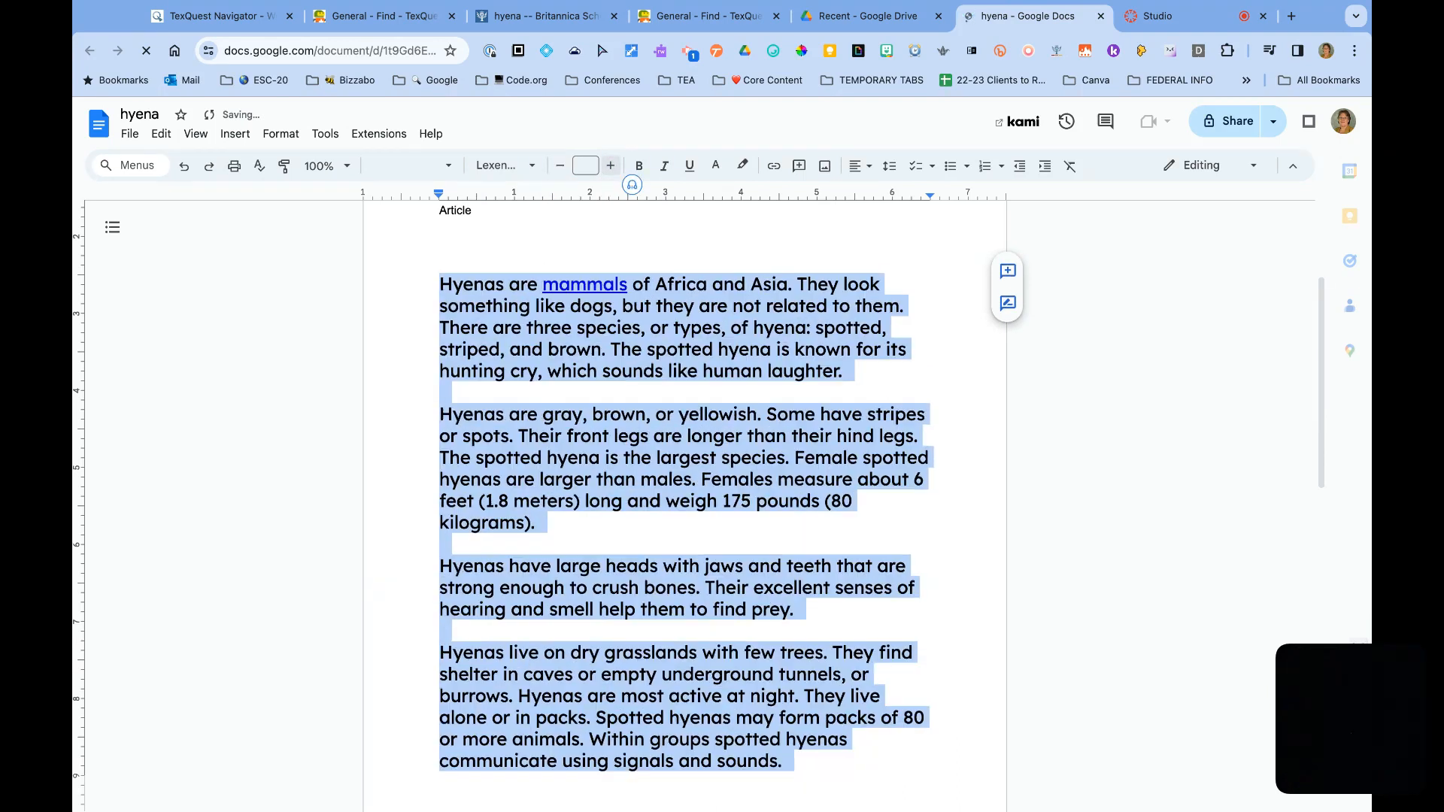
{"action": "left_click", "coordinate": [663, 370]}
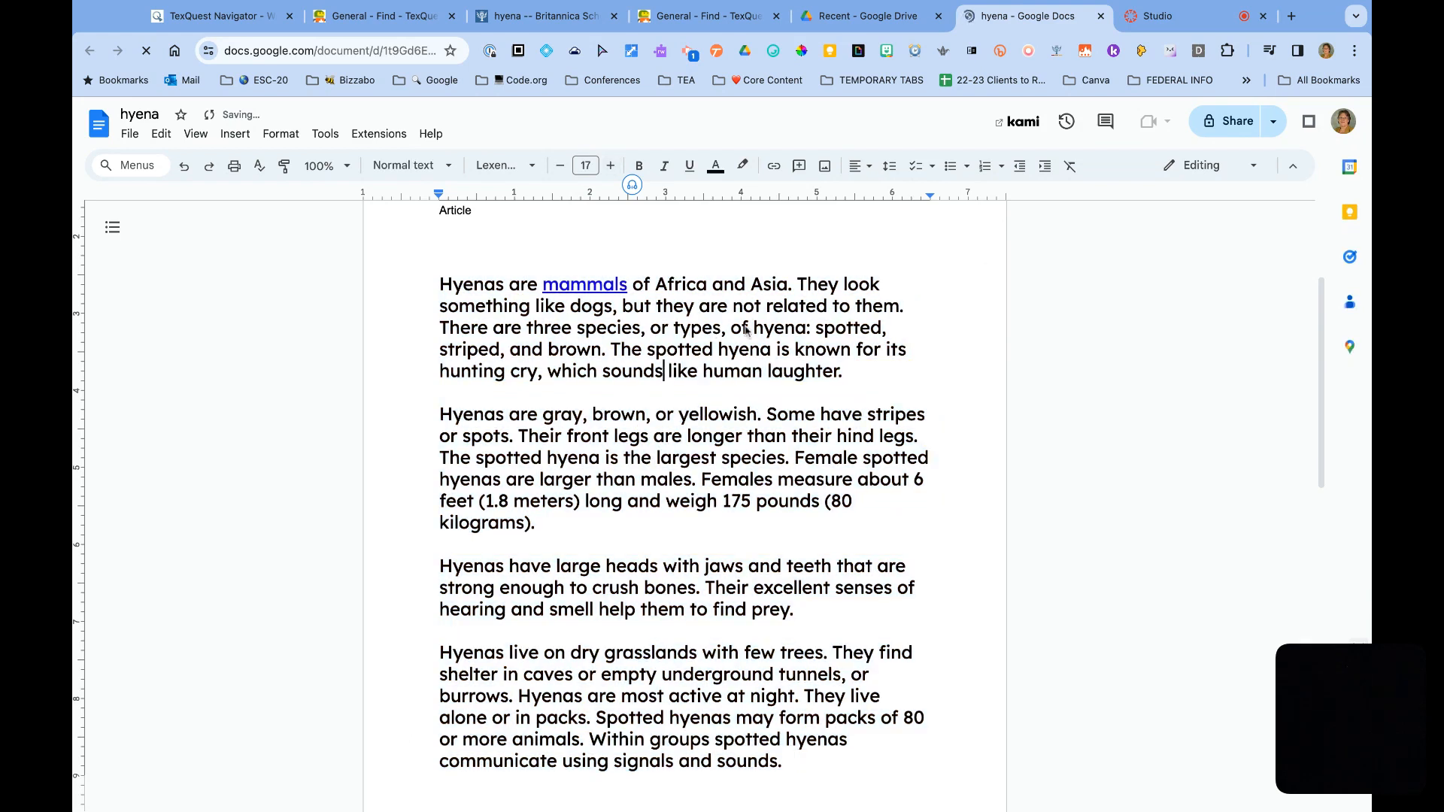
Delete the "Article" label and its surrounding blank lines between the hyena title and the first paragraph.
{"action": "scroll", "coordinate": [572, 320], "scroll_direction": "up", "scroll_amount": 3}
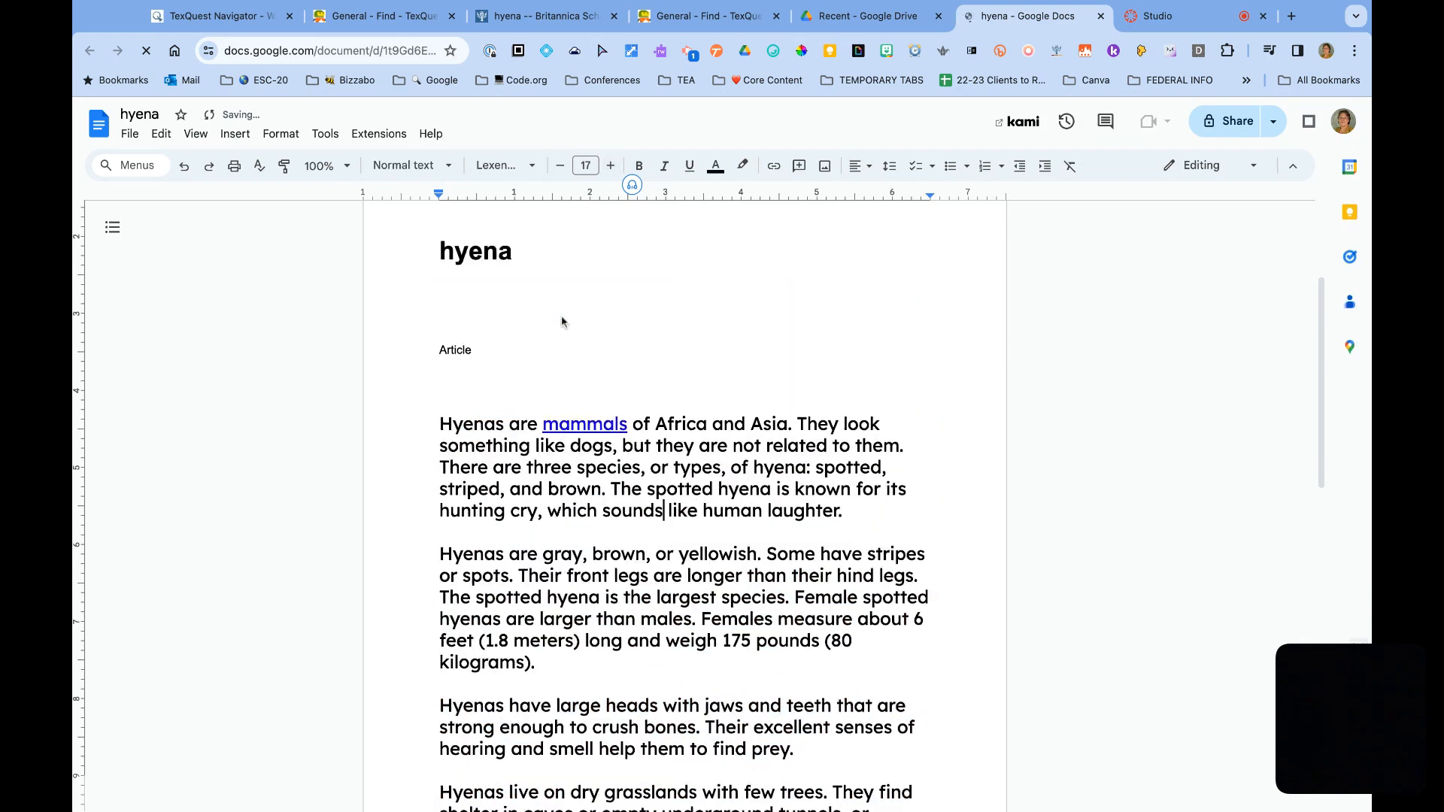
{"action": "left_click", "coordinate": [443, 351]}
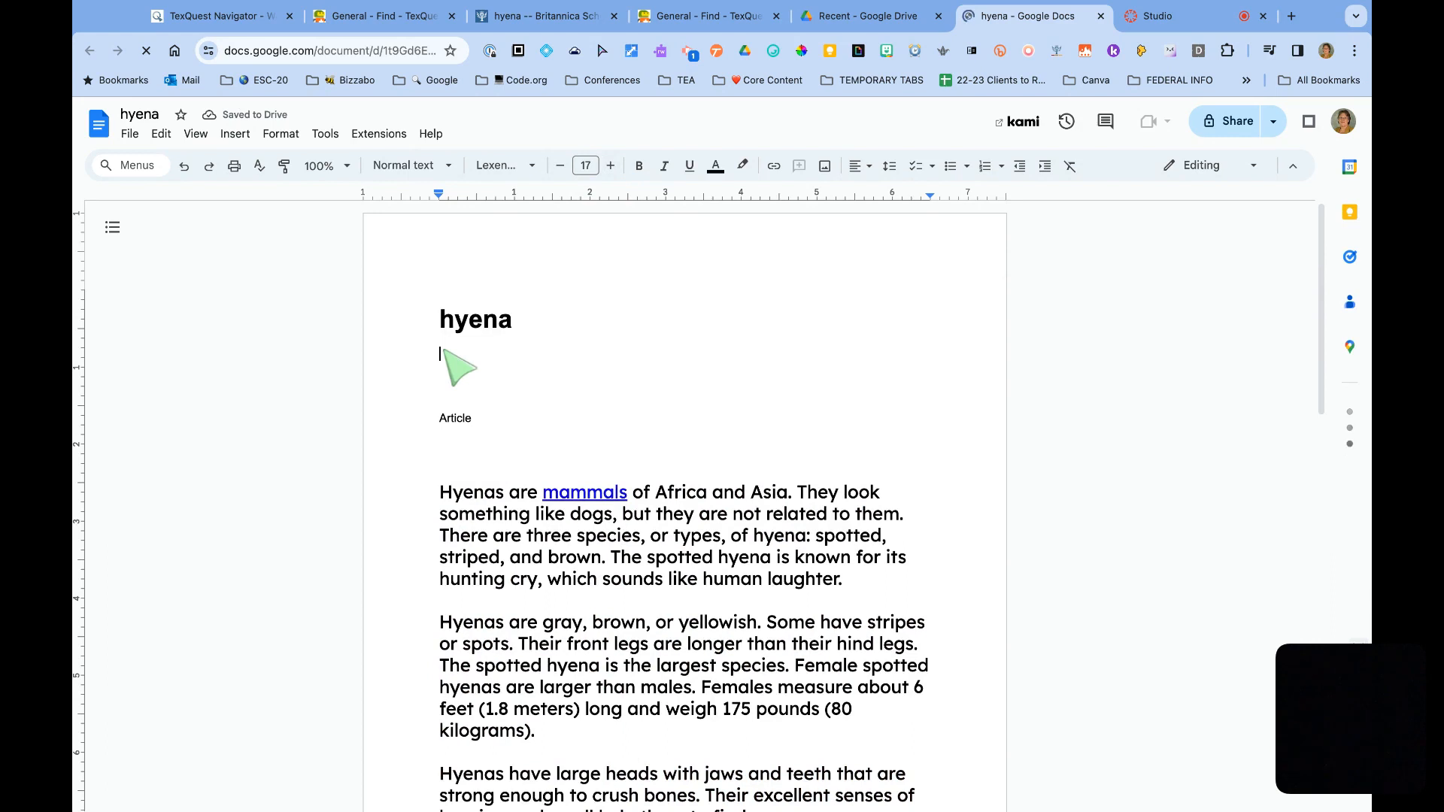
{"action": "left_click_drag", "start_coordinate": [443, 351], "coordinate": [442, 480]}
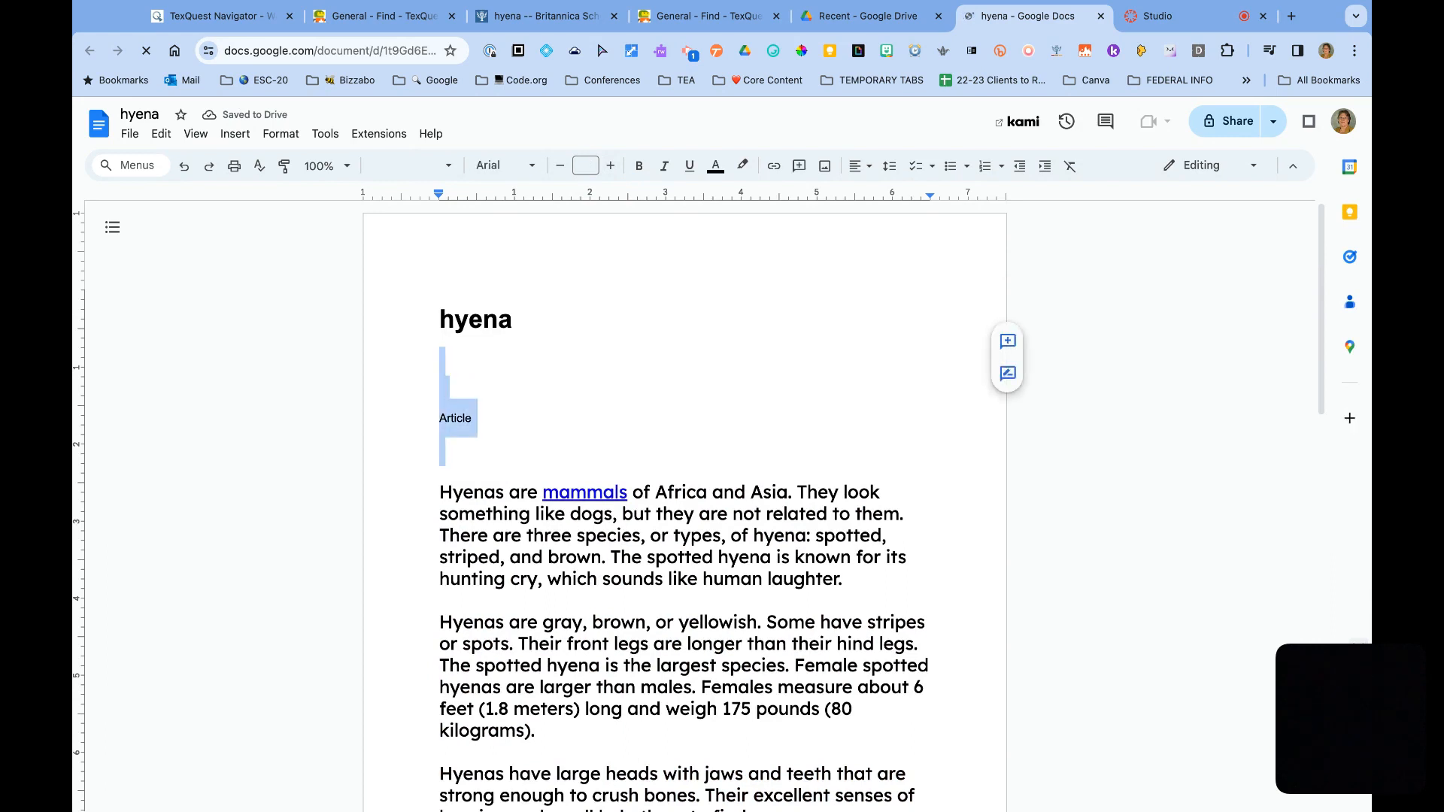
{"action": "key", "text": "BackSpace"}
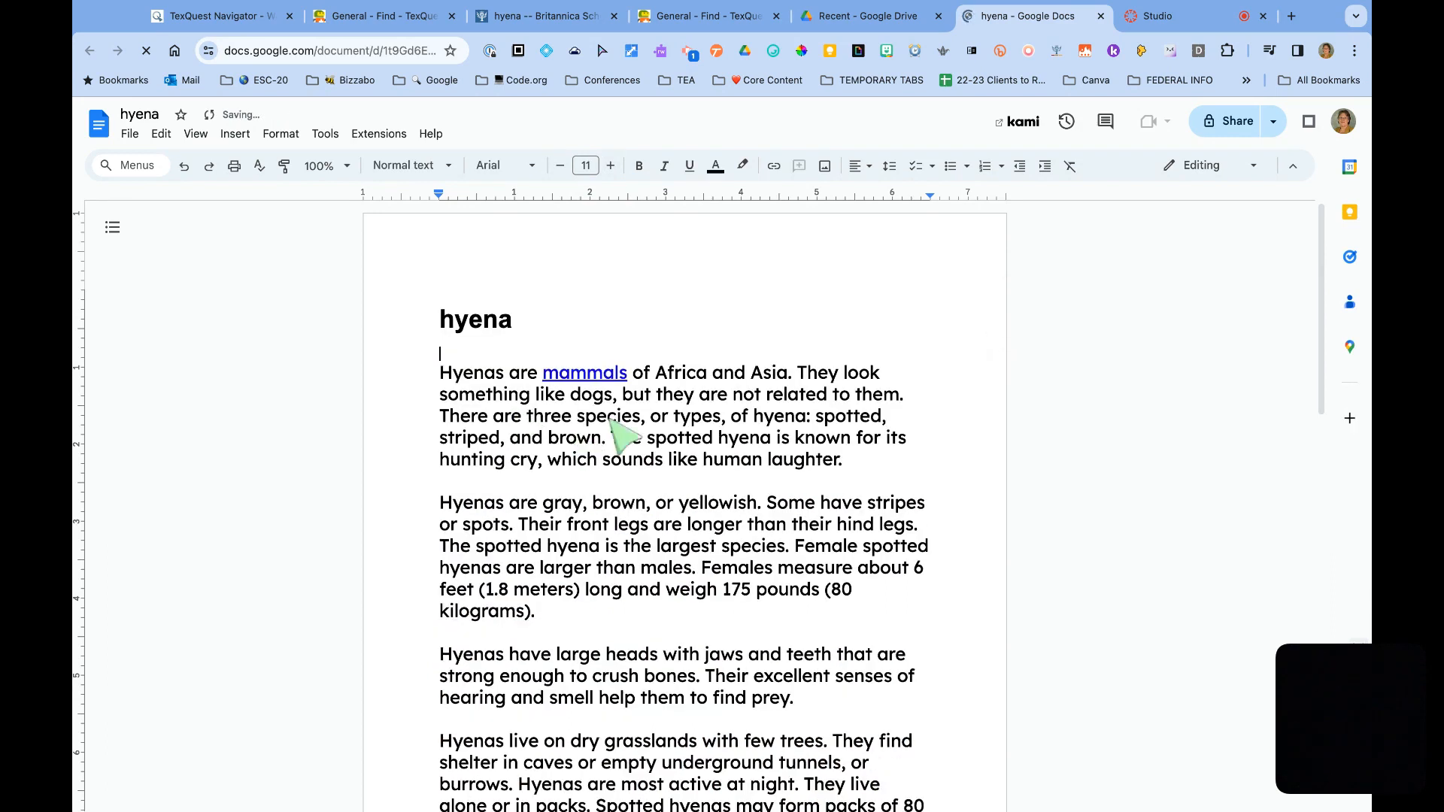